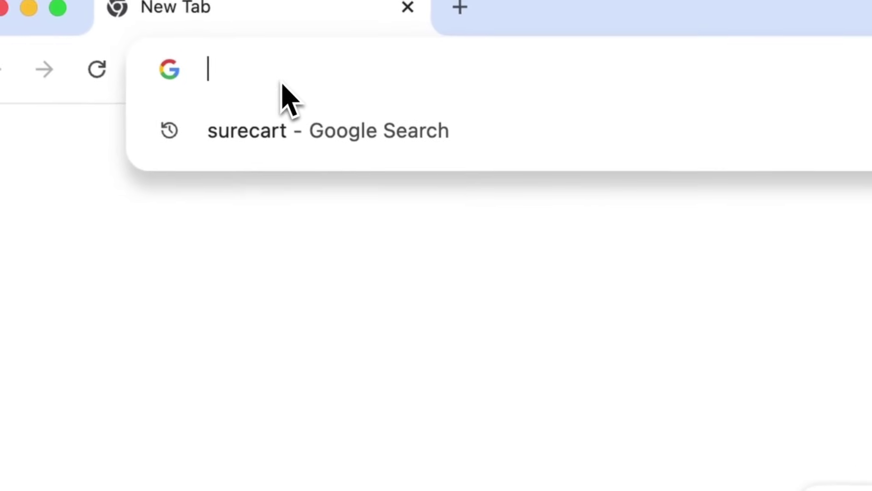
- Create a temporary WordPress 6.5.5 test site by visiting try.new in Chrome
type("try.new")
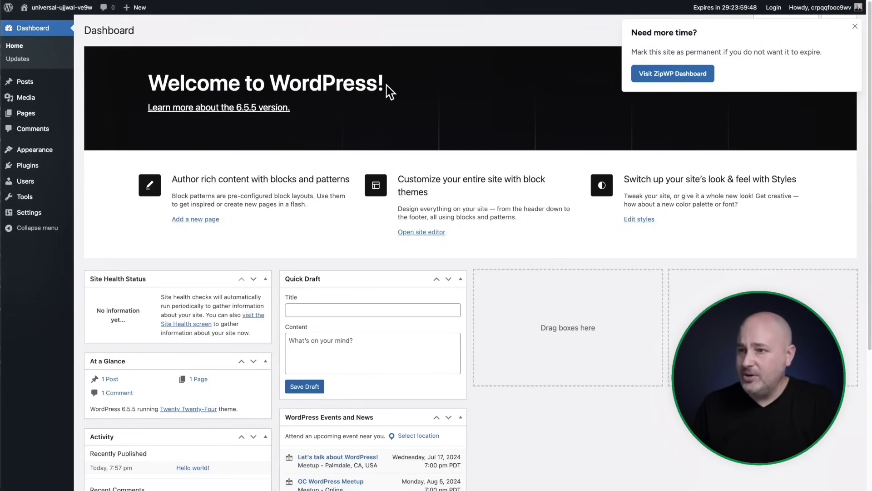
- Find 'beta tester' in the plugin directory, then install and activate WordPress Beta Tester
mouse_move(43, 171)
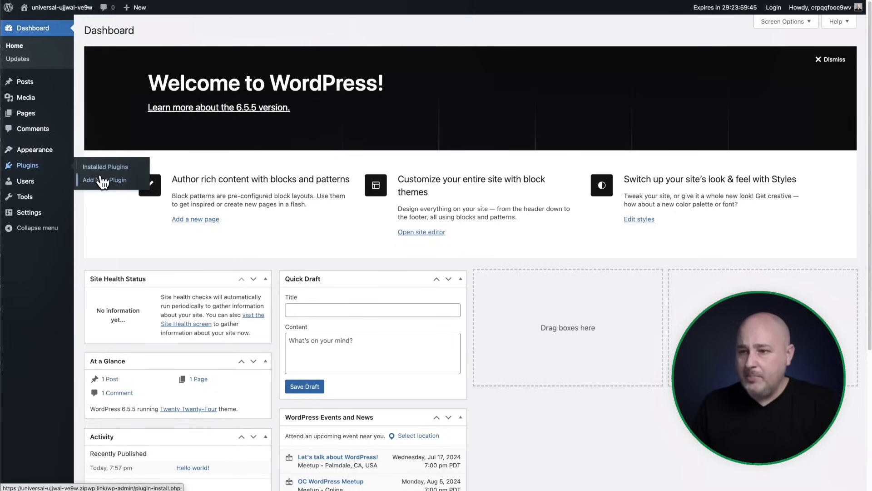
left_click(104, 181)
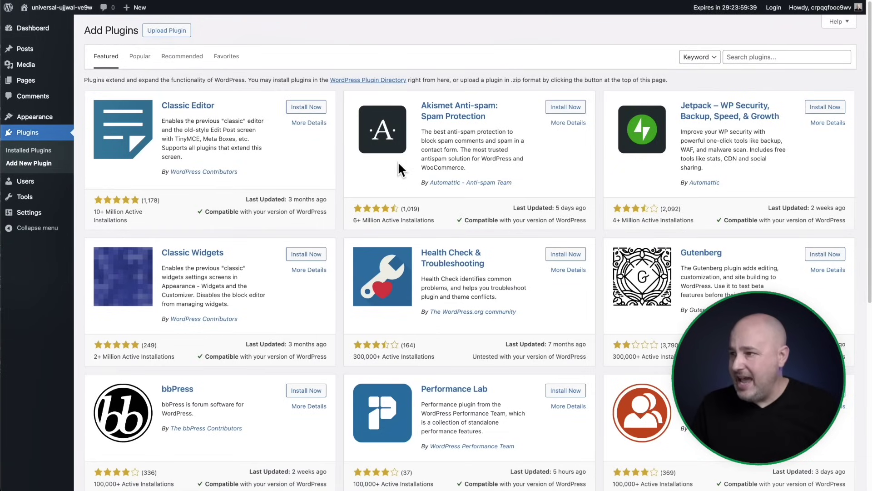
left_click(739, 61)
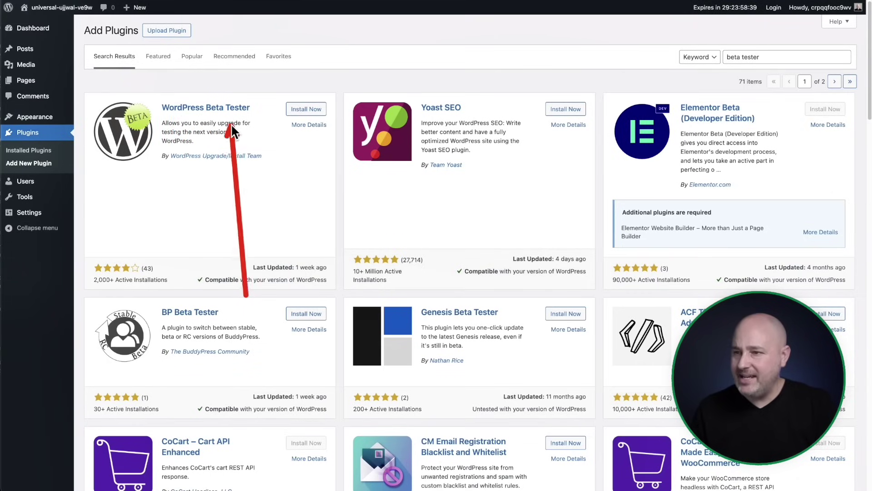
left_click(301, 111)
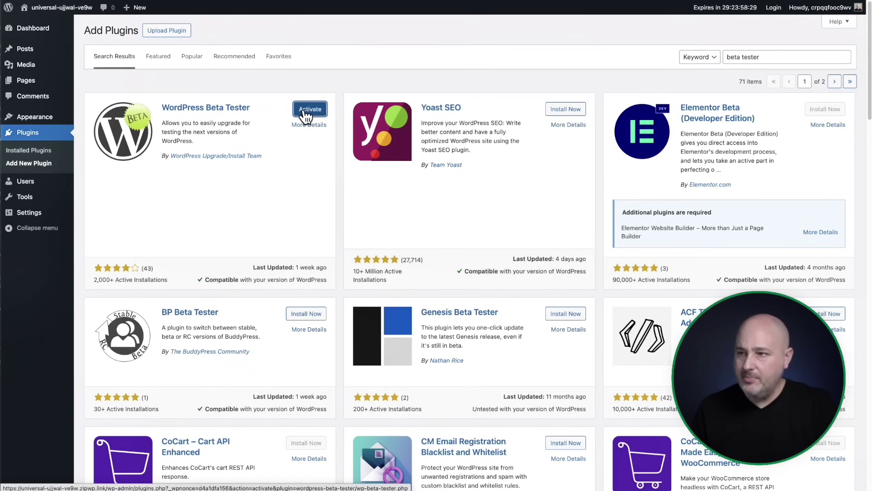
left_click(303, 111)
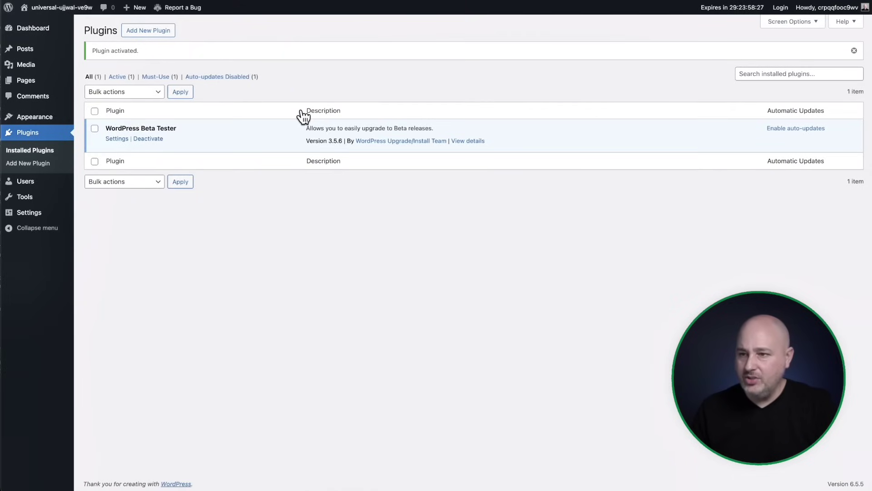
- Set the Beta Tester plugin to the Bleeding edge channel with Beta/RC Only, and save
left_click(118, 138)
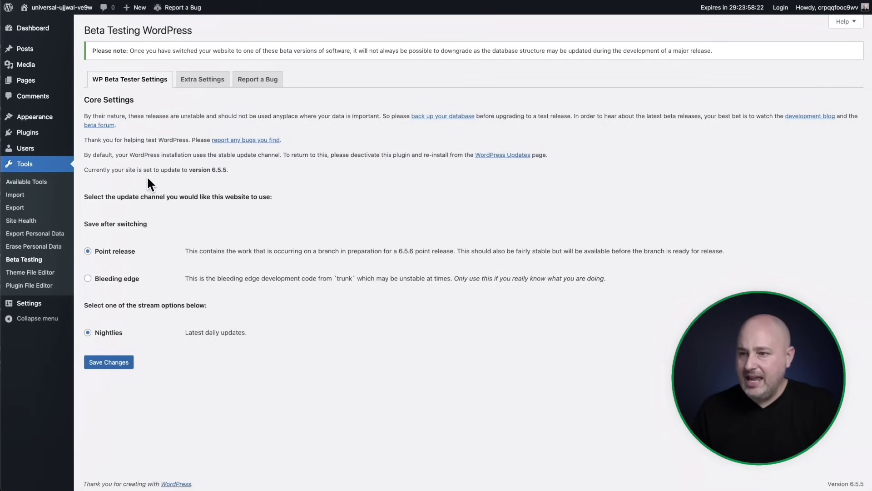
left_click(88, 279)
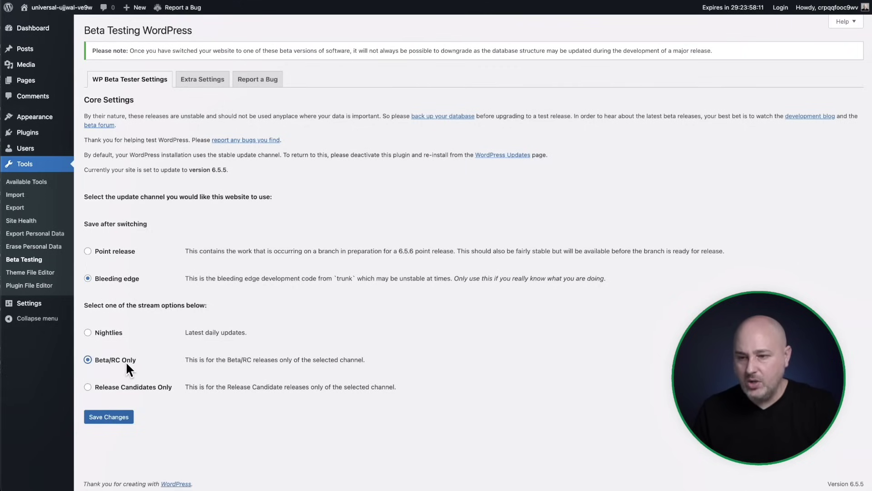
left_click(111, 418)
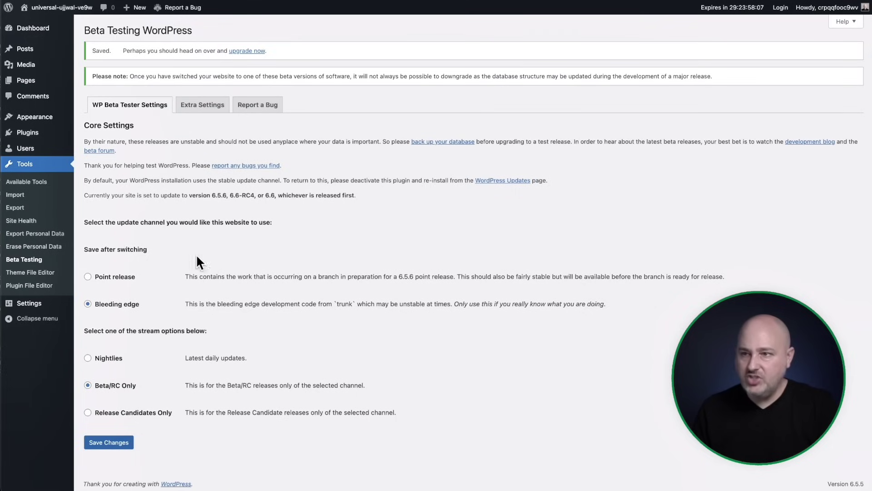
- Upgrade the site to WordPress 6.6-RC4 from the Updates page
mouse_move(45, 31)
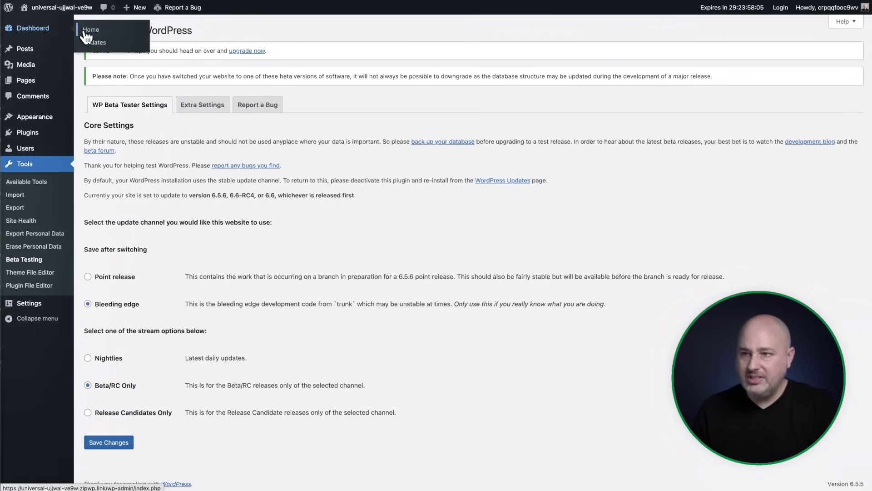
left_click(94, 42)
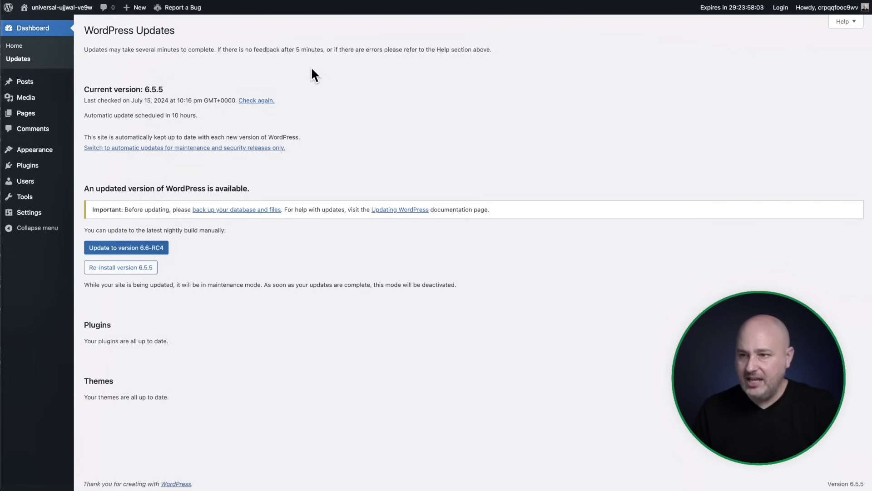
left_click(133, 257)
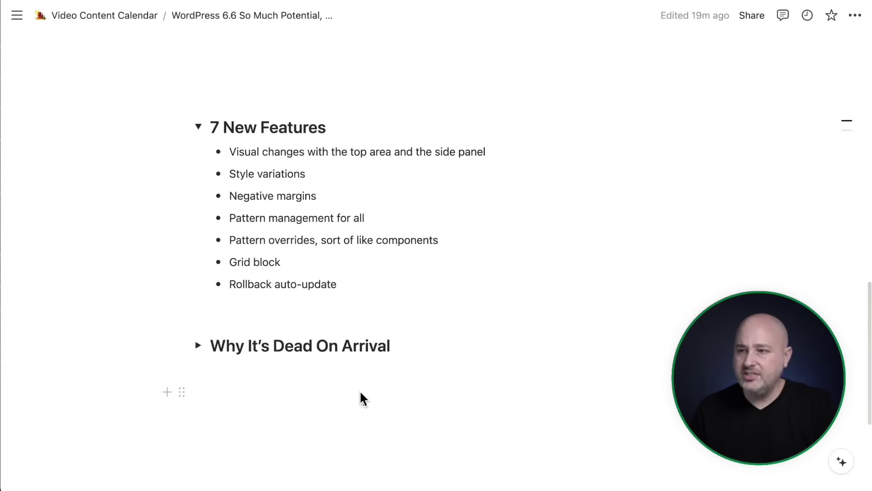
- Open a new, untitled draft page in the block editor
mouse_move(359, 390)
left_mouse_down()
mouse_move(249, 144)
mouse_move(250, 159)
mouse_move(495, 166)
left_mouse_up()
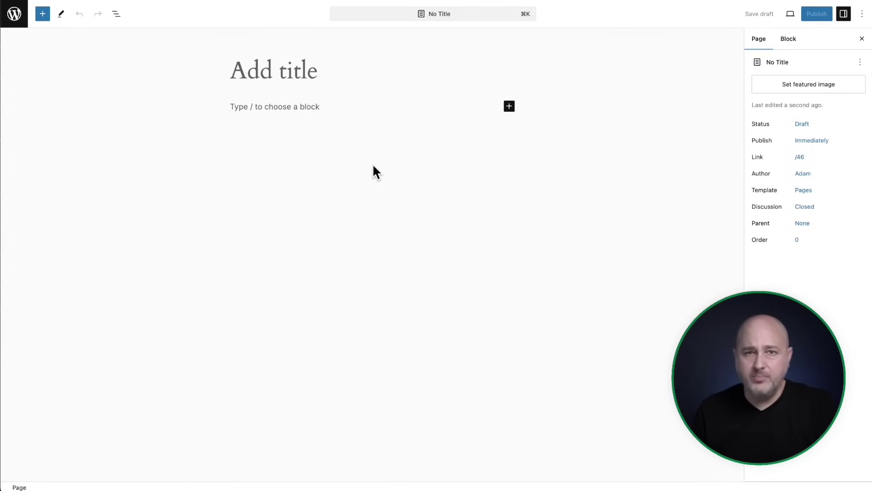
mouse_move(373, 166)
left_mouse_down()
mouse_move(384, 78)
mouse_move(363, 29)
mouse_move(560, 39)
mouse_move(21, 43)
mouse_move(870, 64)
mouse_move(849, 43)
mouse_move(447, 31)
mouse_move(346, 89)
left_mouse_up()
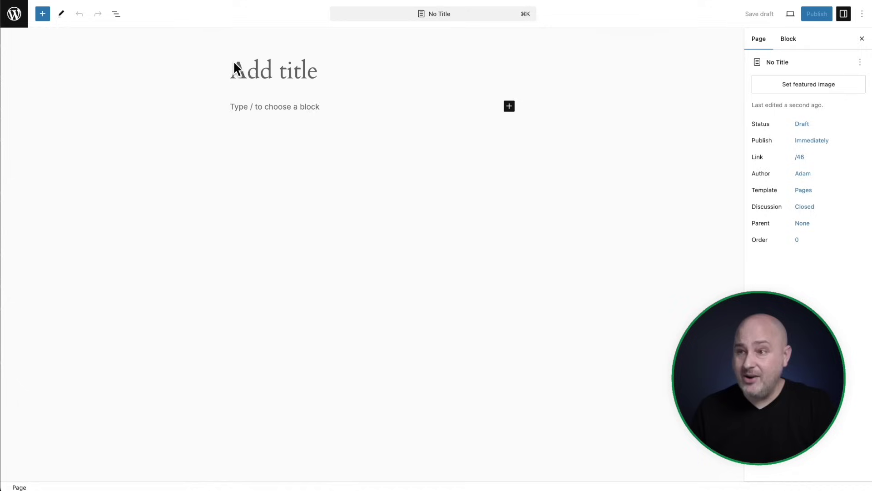
mouse_move(116, 31)
left_mouse_down()
mouse_move(259, 27)
mouse_move(141, 24)
left_mouse_up()
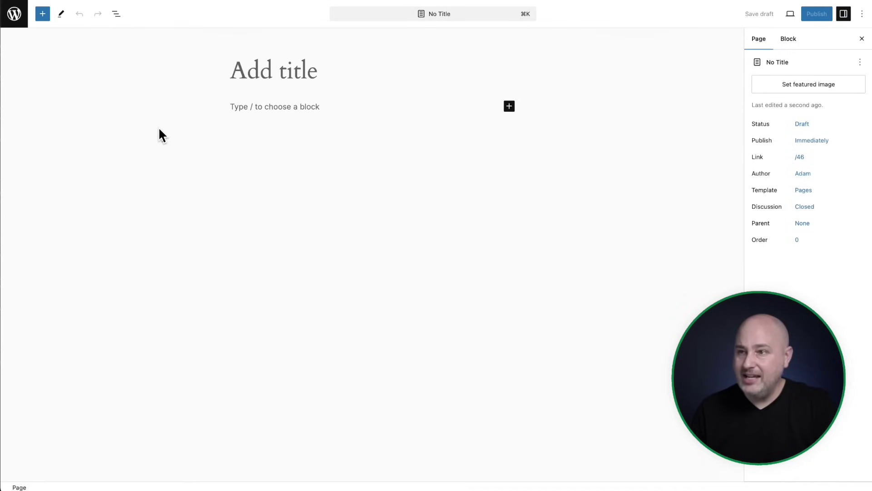
mouse_move(158, 126)
left_mouse_down()
mouse_move(130, 20)
mouse_move(213, 30)
mouse_move(288, 24)
mouse_move(135, 19)
mouse_move(255, 18)
left_mouse_up()
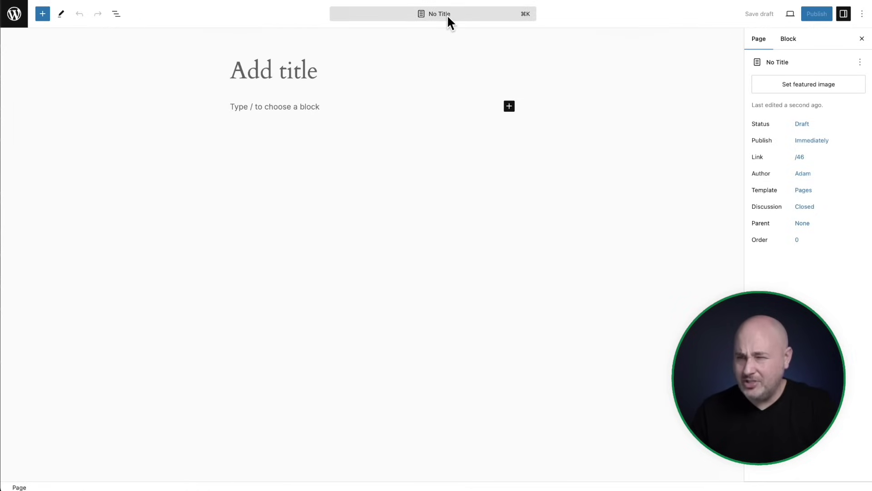
left_click(429, 14)
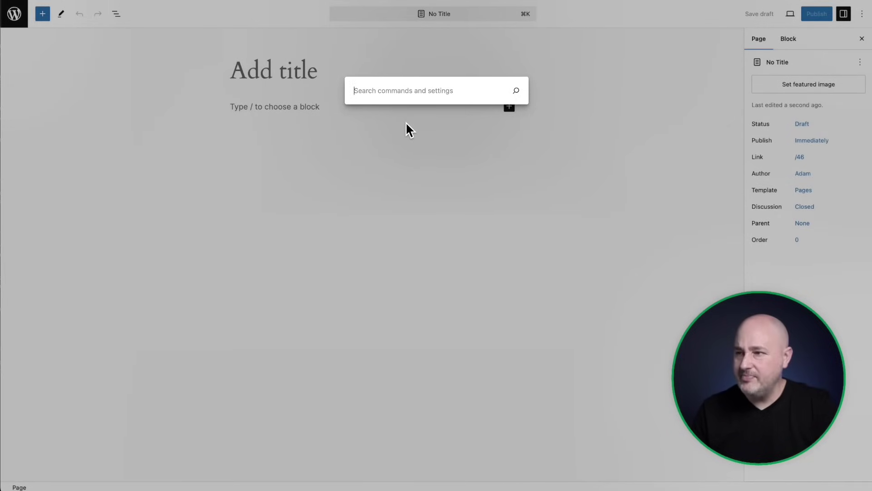
left_click(429, 180)
left_click(438, 16)
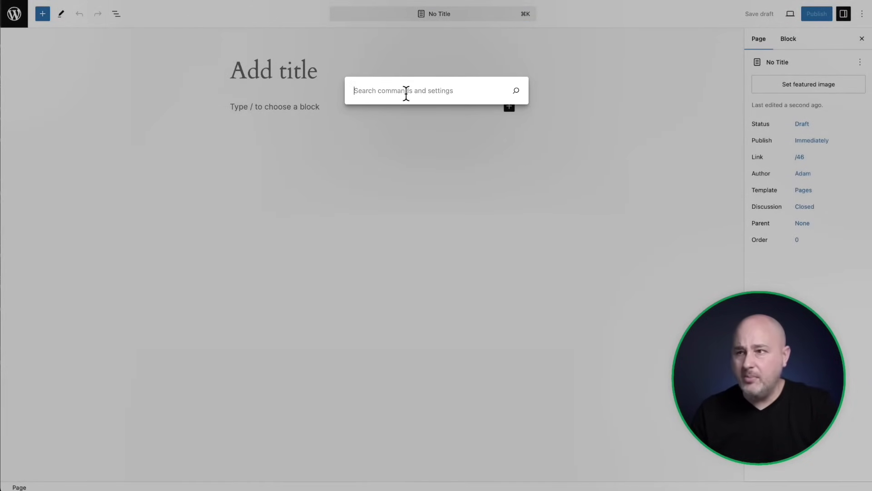
left_click(417, 169)
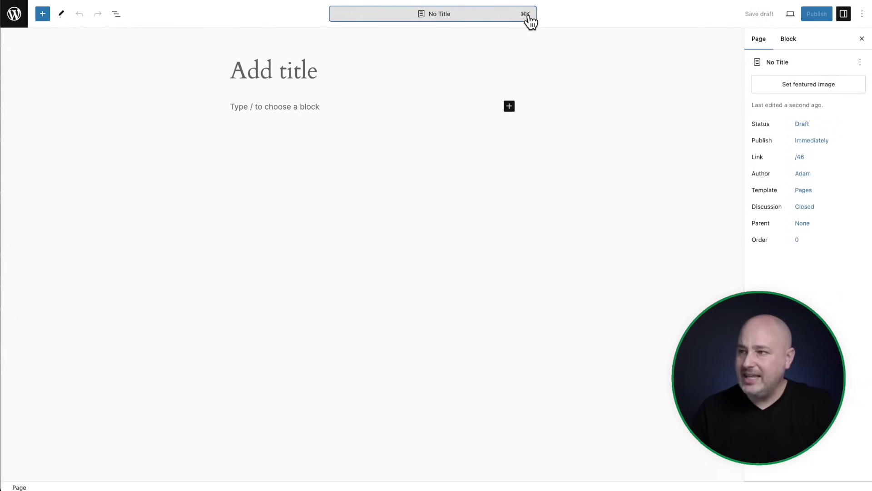
left_click(462, 17)
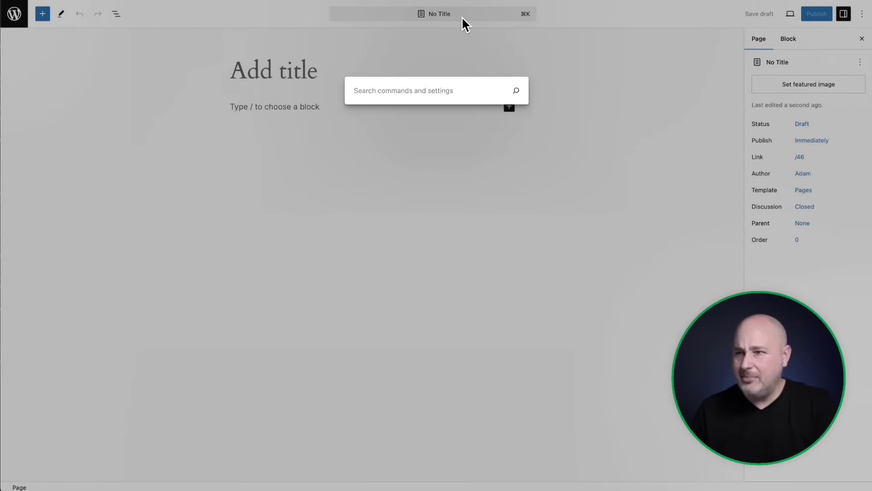
left_click(383, 191)
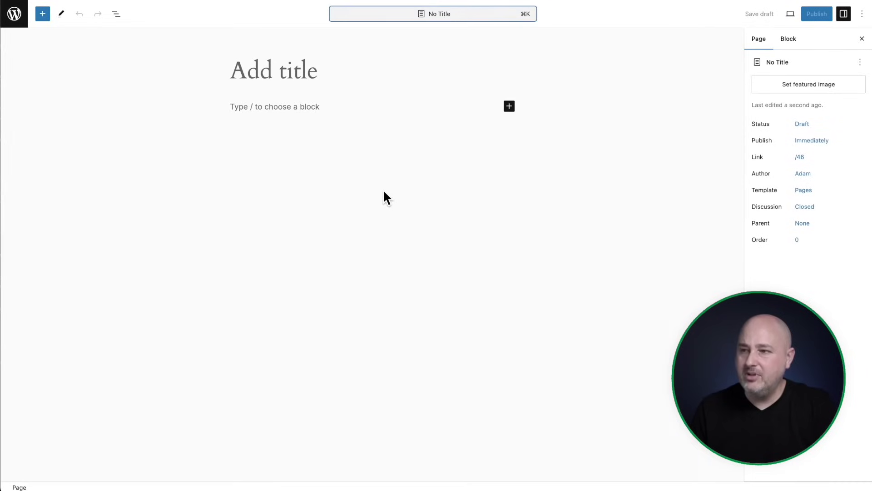
mouse_move(284, 181)
left_mouse_down()
mouse_move(234, 89)
mouse_move(285, 84)
mouse_move(423, 20)
mouse_move(237, 46)
mouse_move(38, 50)
left_mouse_up()
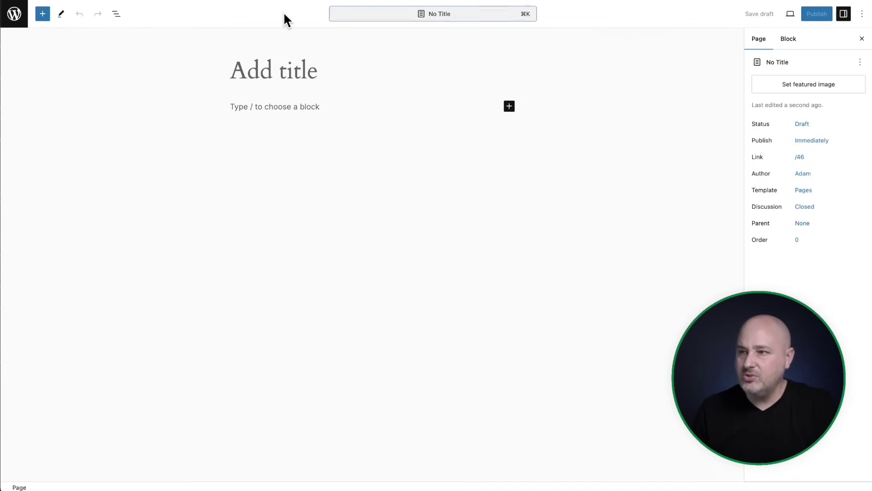
mouse_move(408, 151)
left_mouse_down()
mouse_move(370, 33)
mouse_move(515, 22)
mouse_move(384, 23)
mouse_move(479, 25)
left_mouse_up()
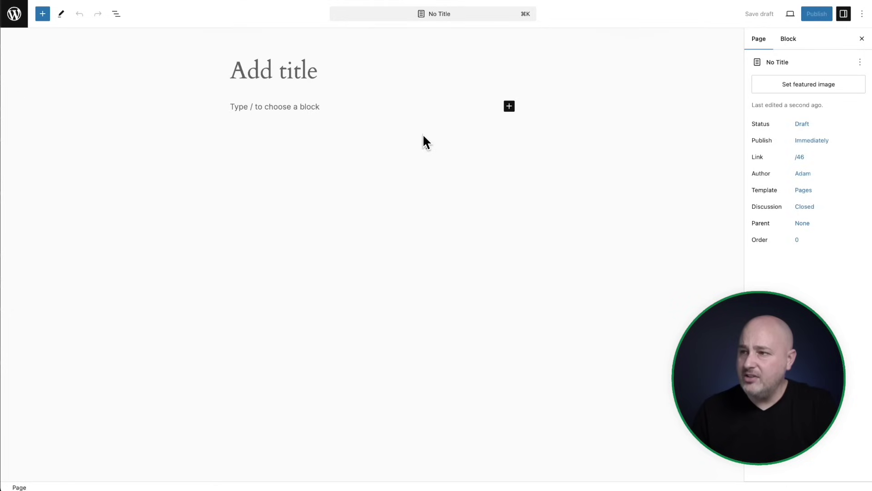
mouse_move(422, 135)
left_mouse_down()
mouse_move(401, 30)
mouse_move(448, 25)
mouse_move(687, 54)
mouse_move(743, 45)
mouse_move(751, 239)
mouse_move(754, 55)
mouse_move(749, 244)
left_mouse_up()
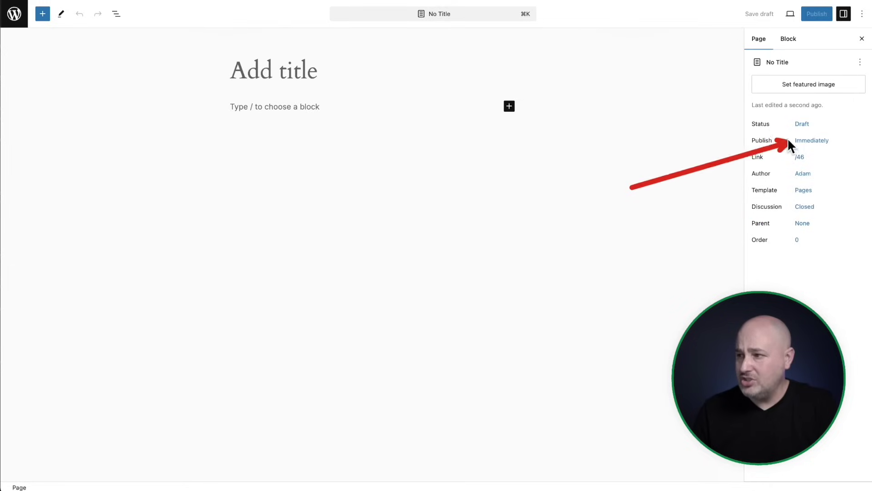
- Preview the page's Status, Publish date and Link popovers, closing each one
left_click(809, 124)
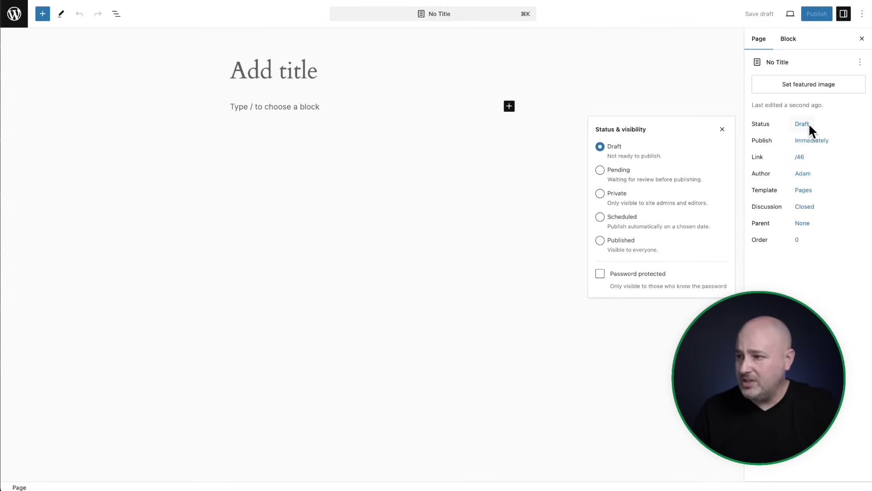
left_click(737, 271)
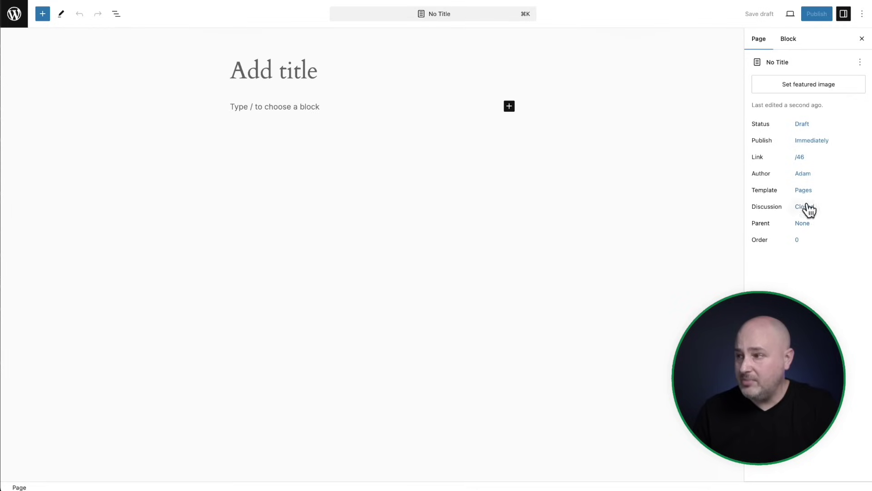
left_click(812, 141)
key("Escape")
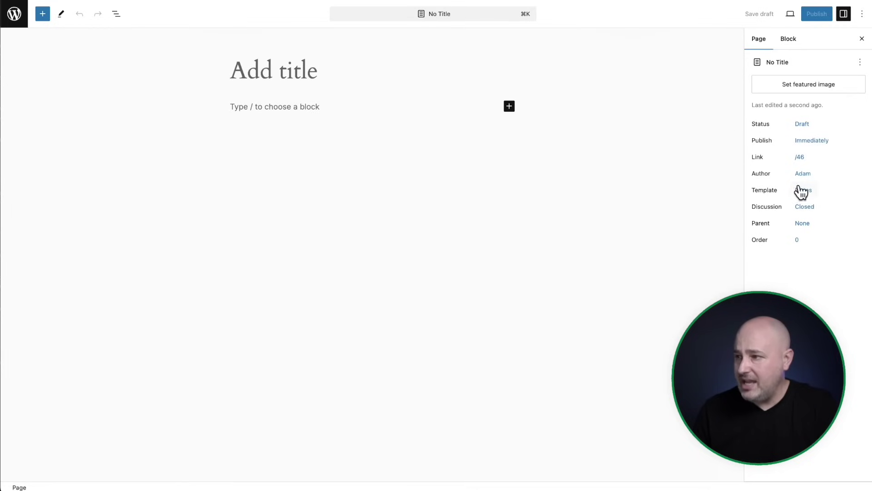
left_click(800, 158)
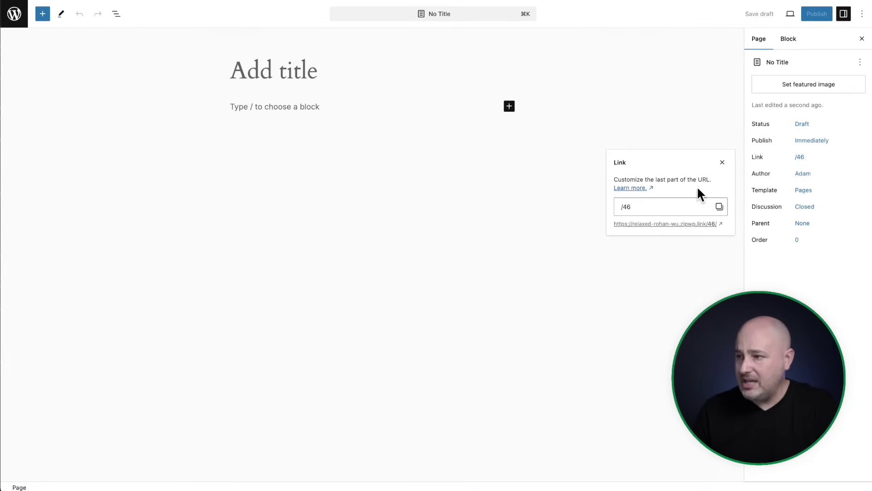
left_click(777, 273)
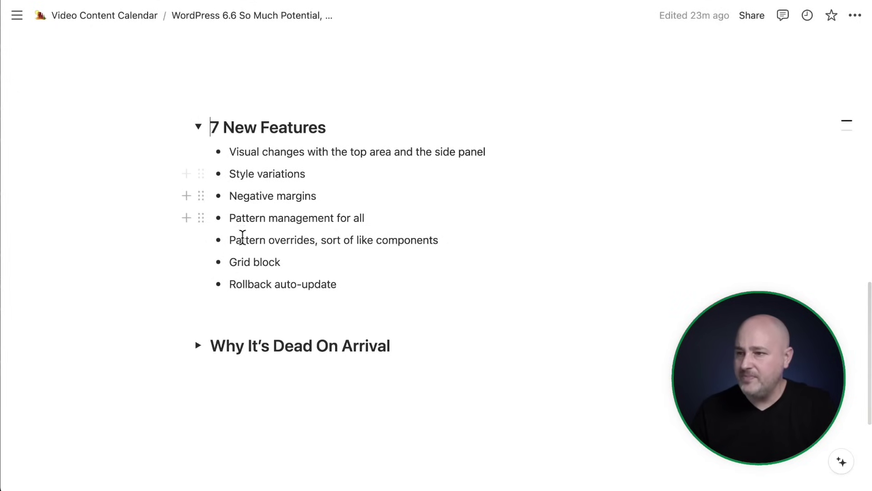
- Draw an arrow in the Notion outline pointing at the Negative margins item
mouse_move(231, 358)
left_mouse_down()
mouse_move(236, 183)
mouse_move(235, 203)
mouse_move(286, 203)
left_mouse_up()
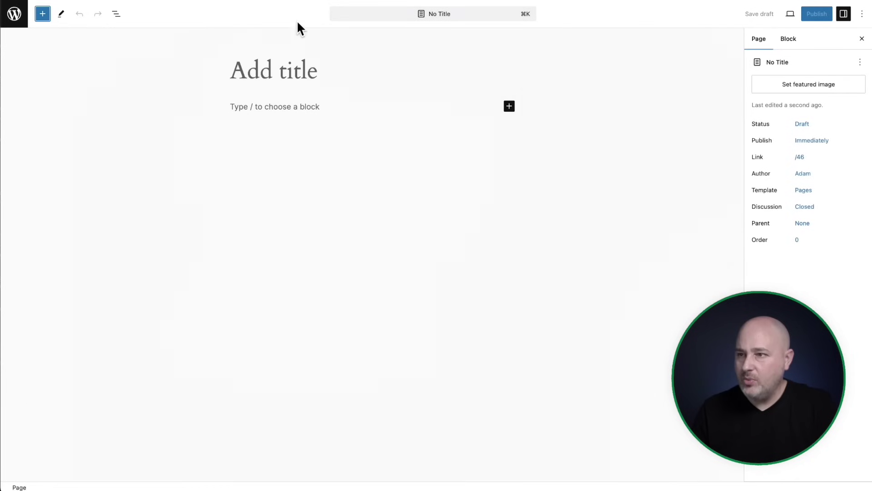
- Insert the Hero pattern from the All patterns list into the page
left_click(42, 18)
left_click(64, 41)
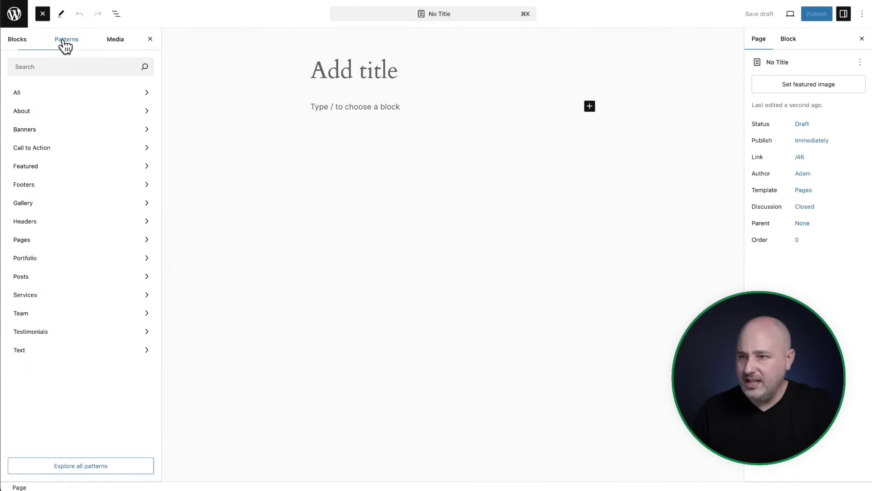
left_click(49, 94)
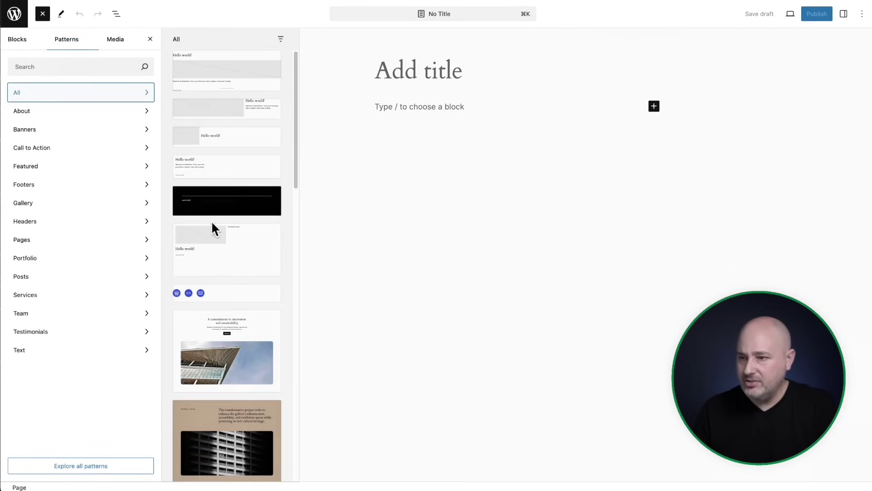
scroll(213, 241, "down", 4)
scroll(214, 234, "up", 1)
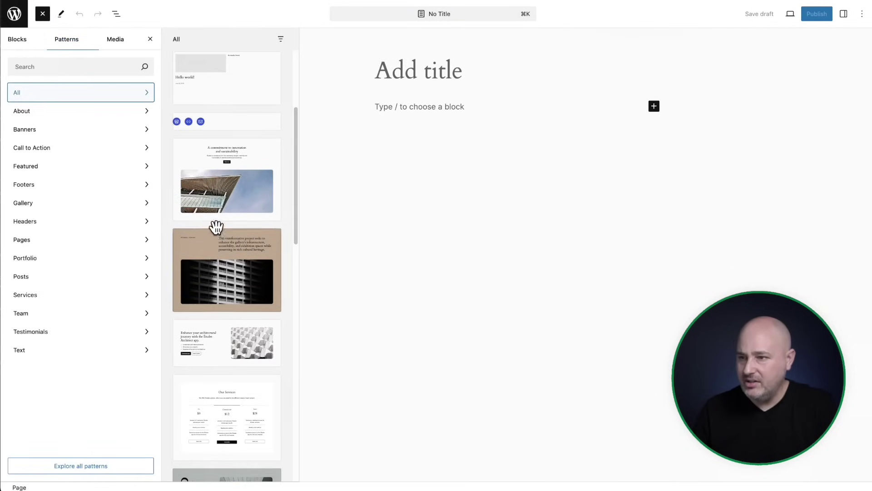
left_click(235, 192)
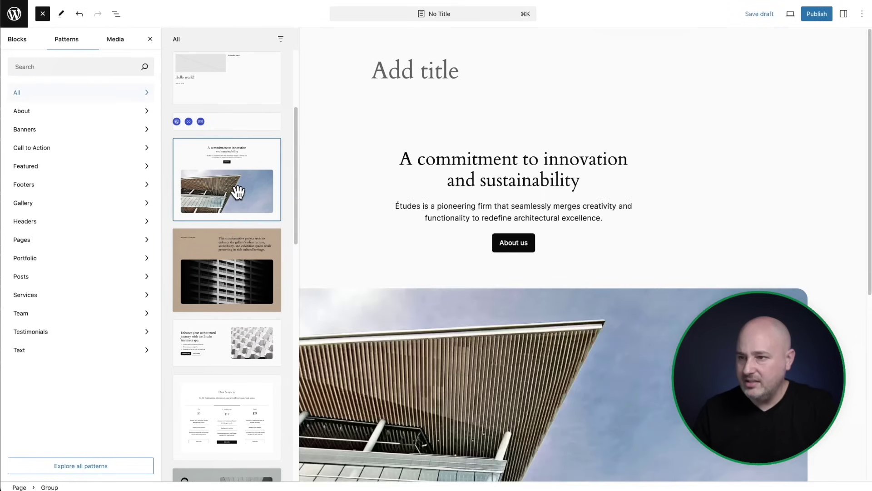
- Expand the Hero pattern in List View and select its Group block
left_click(350, 189)
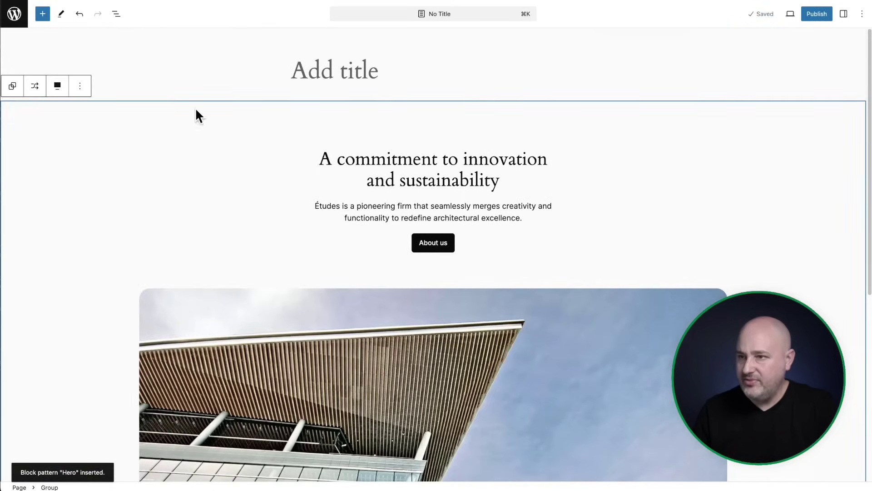
left_click(116, 15)
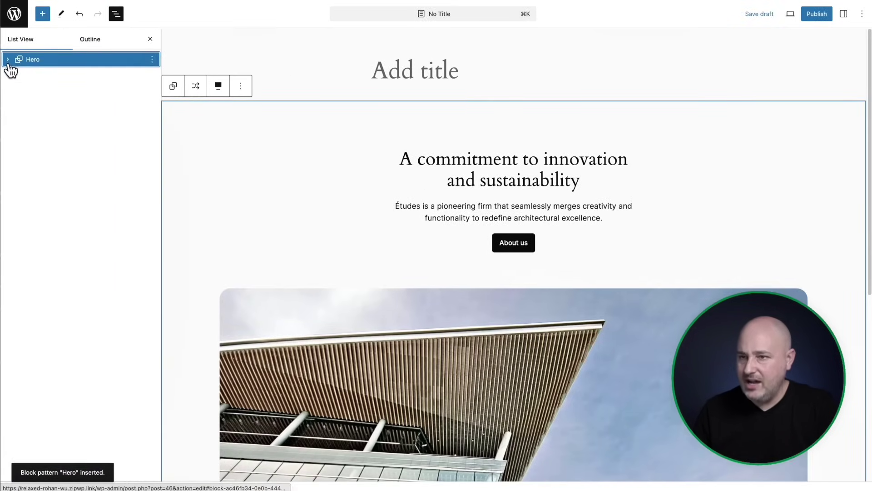
left_click(7, 59)
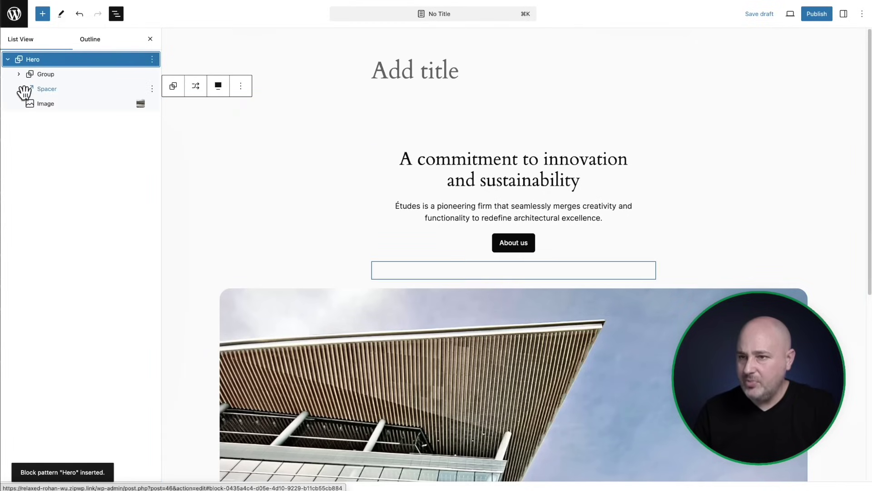
left_click(45, 74)
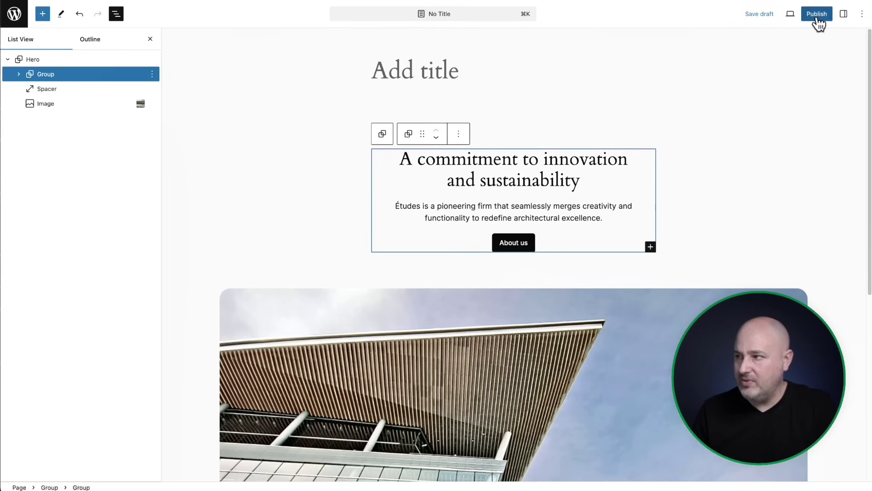
- Test the Group block's Margin slider under Styles > Dimensions, leaving it at None
left_click(844, 14)
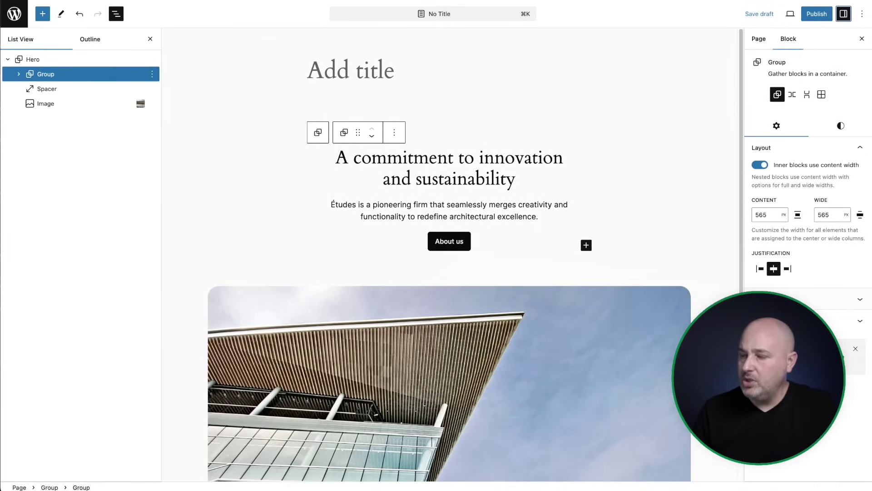
left_click(843, 139)
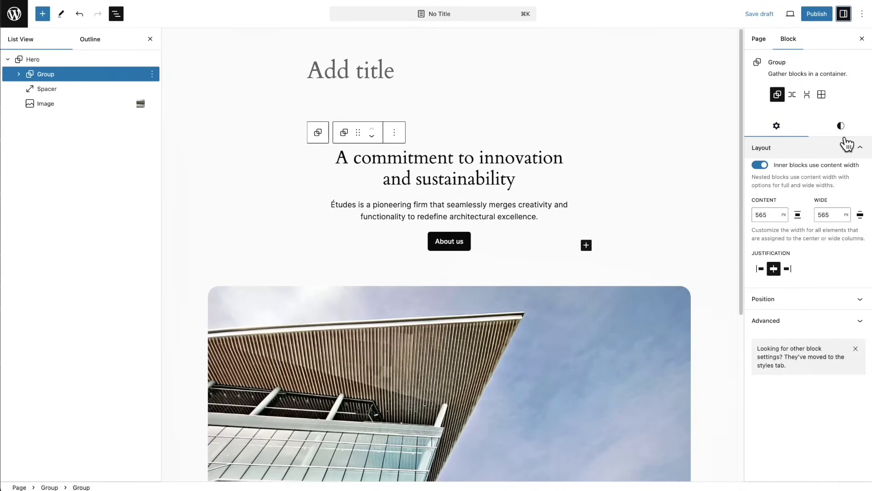
left_click(843, 134)
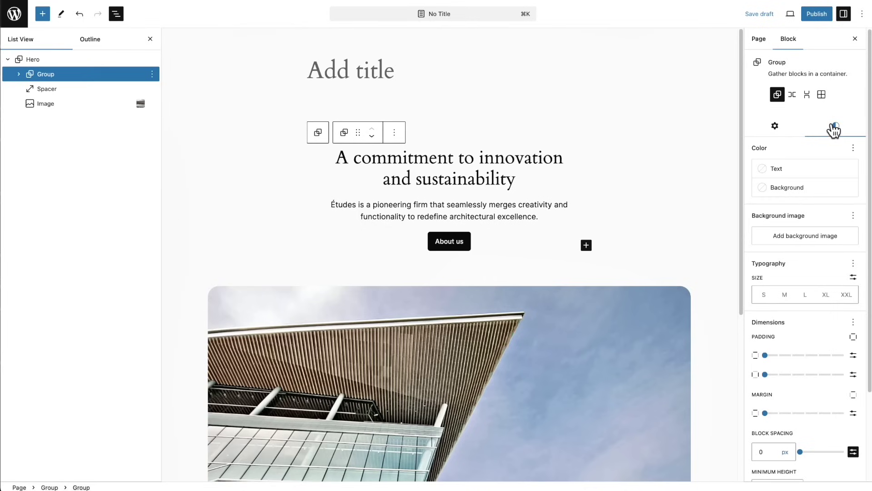
scroll(807, 216, "down", 3)
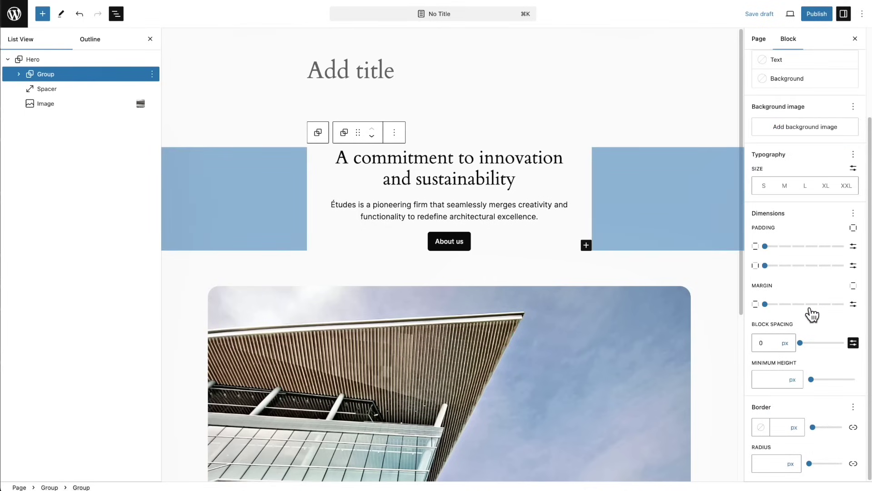
left_click(765, 304)
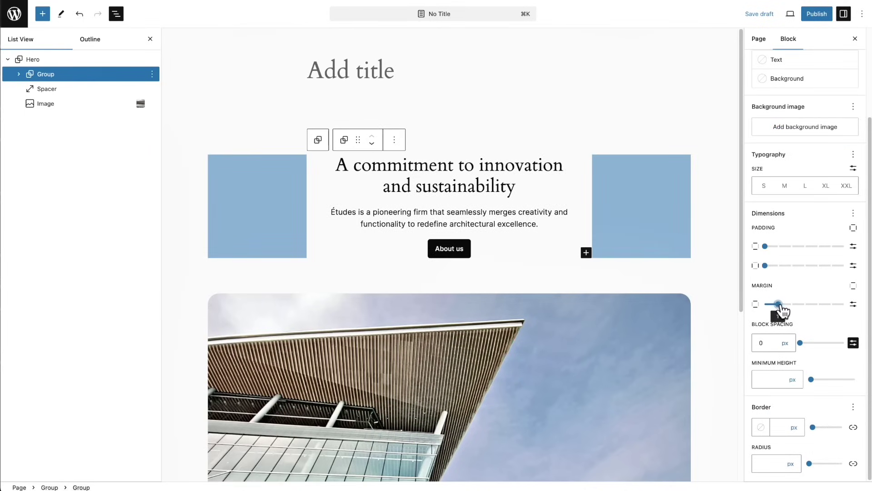
mouse_move(780, 305)
left_mouse_down()
mouse_move(832, 305)
mouse_move(765, 305)
left_mouse_up()
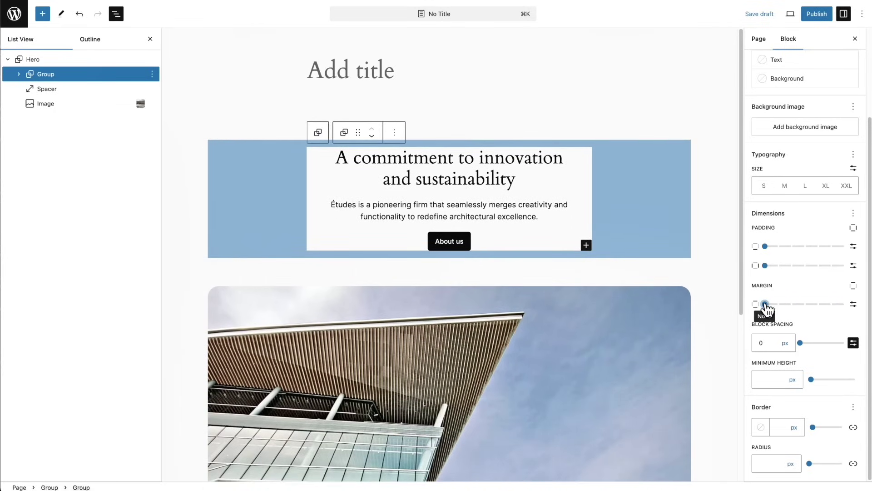
- Try a -10 px custom margin on the Hero Group, then undo the change
left_click(854, 304)
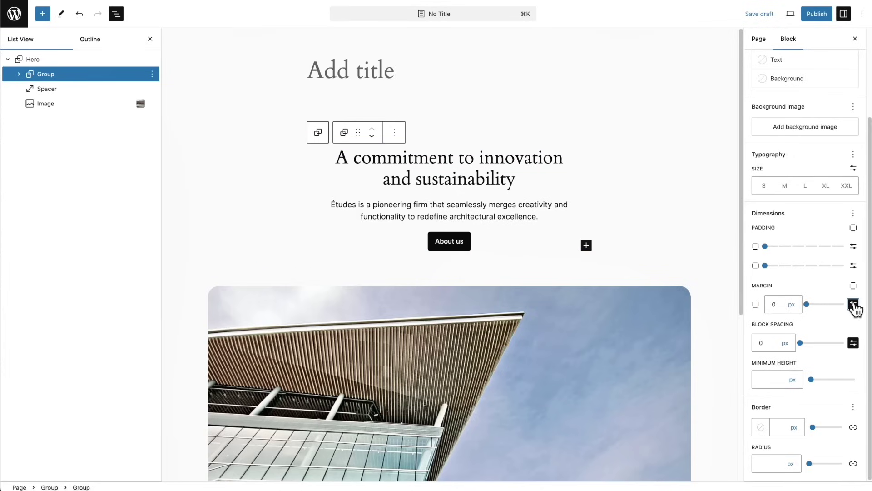
left_click(774, 303)
type("-1")
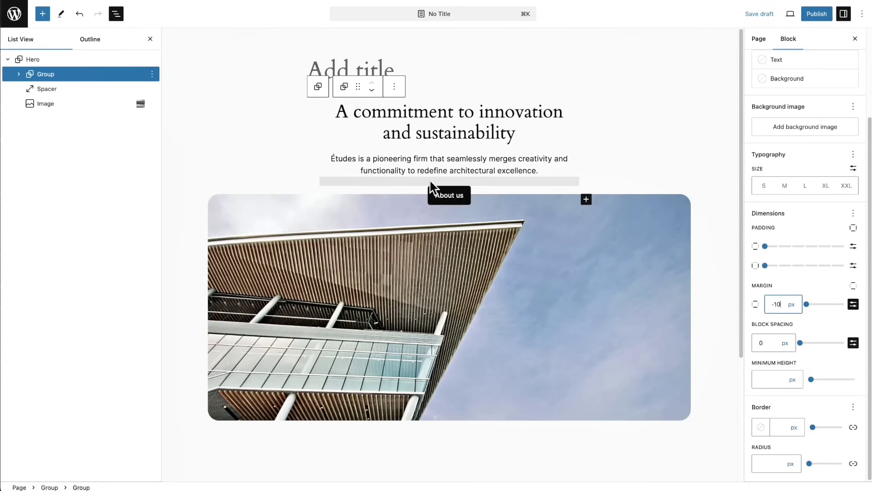
left_click(707, 208)
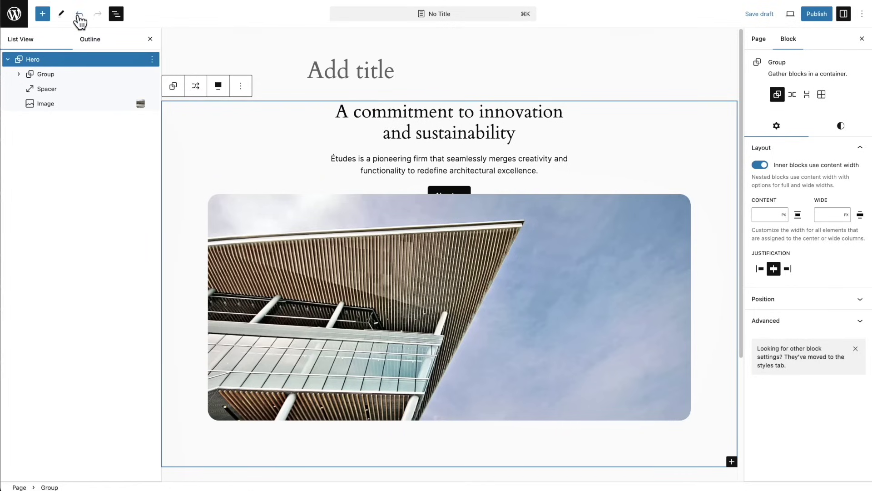
left_click(79, 15)
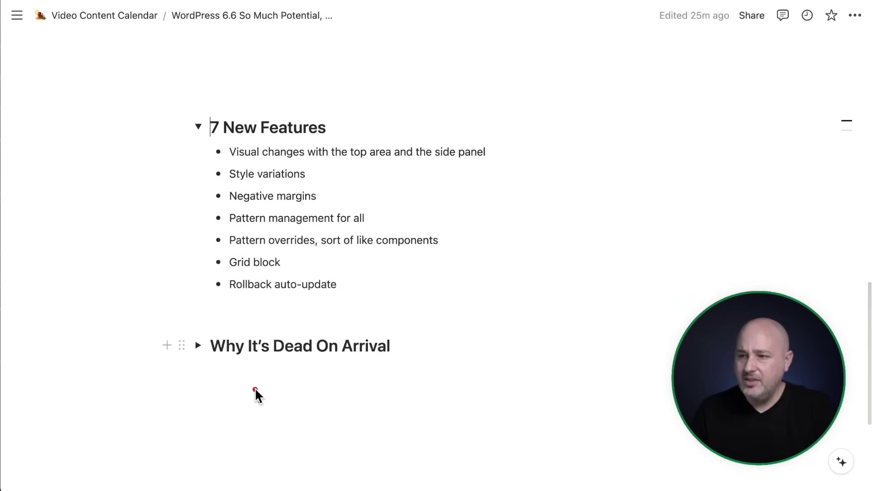
- Draw an arrow in Notion pointing to the Why It's Dead On Arrival heading
mouse_move(255, 387)
left_mouse_down()
mouse_move(246, 222)
mouse_move(291, 229)
left_mouse_up()
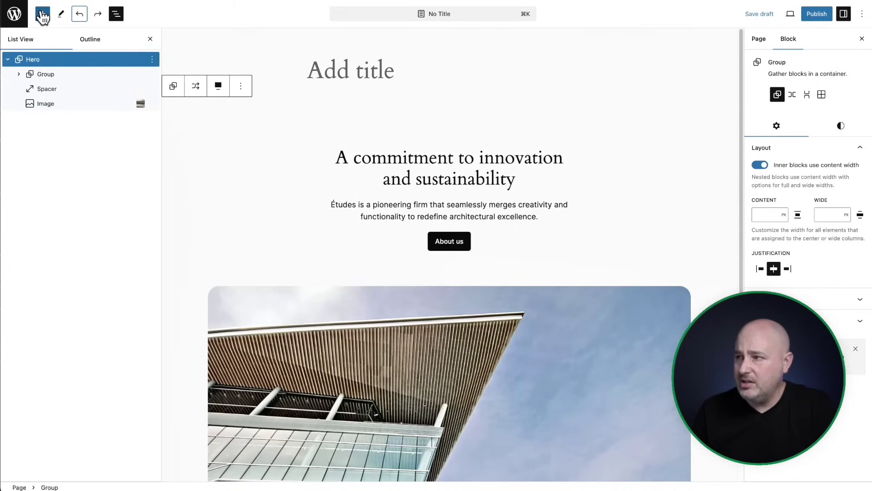
- Publish the untitled hero page and return to the admin Pages list
left_click(819, 17)
left_click(821, 18)
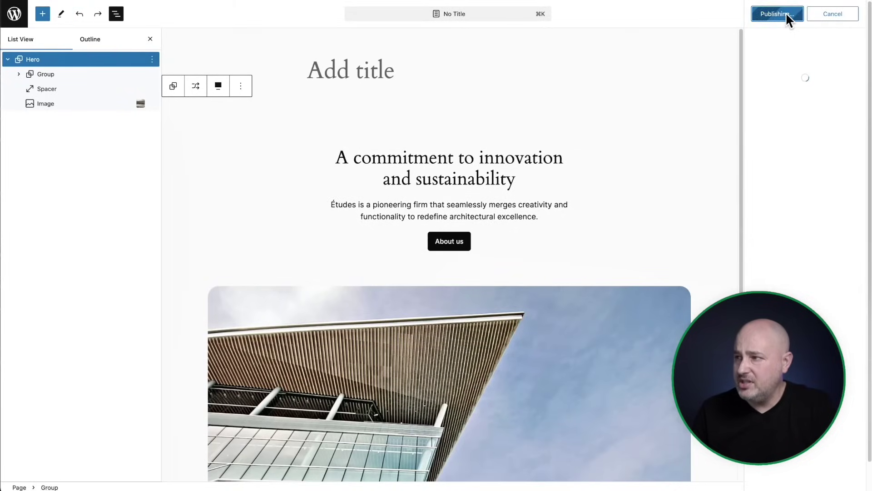
left_click(10, 17)
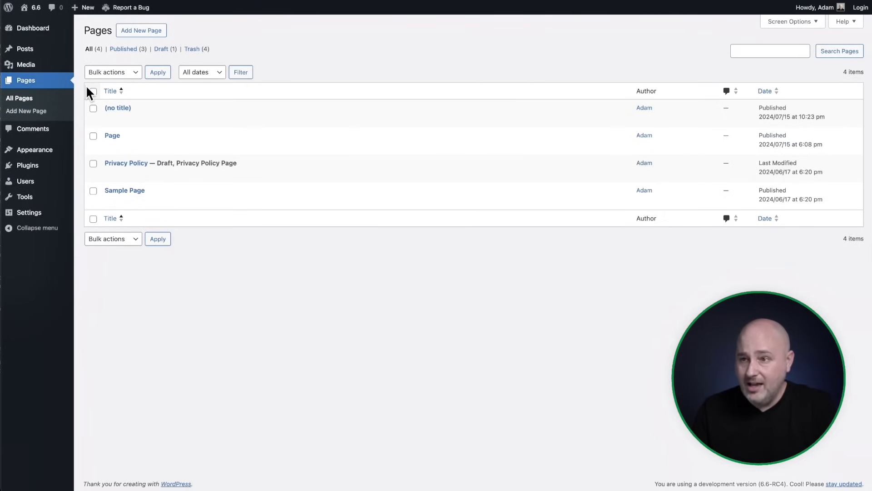
- Activate the Astra theme from Appearance > Themes
left_click(52, 150)
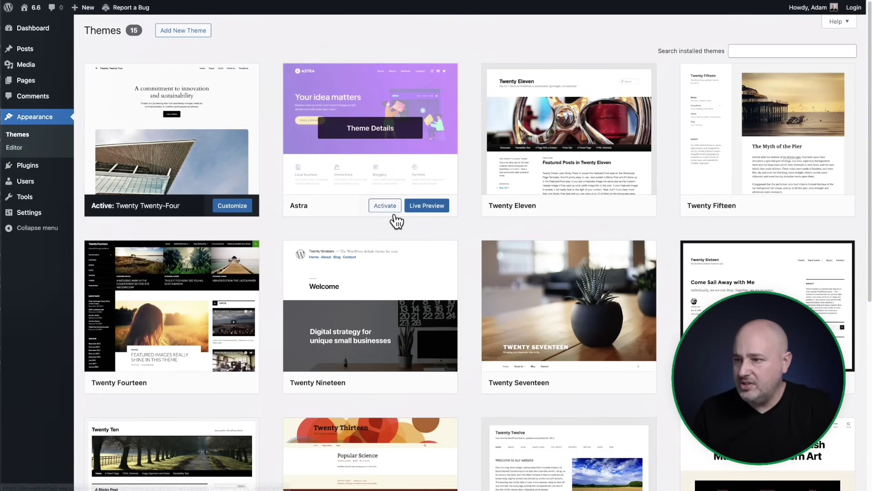
left_click(377, 207)
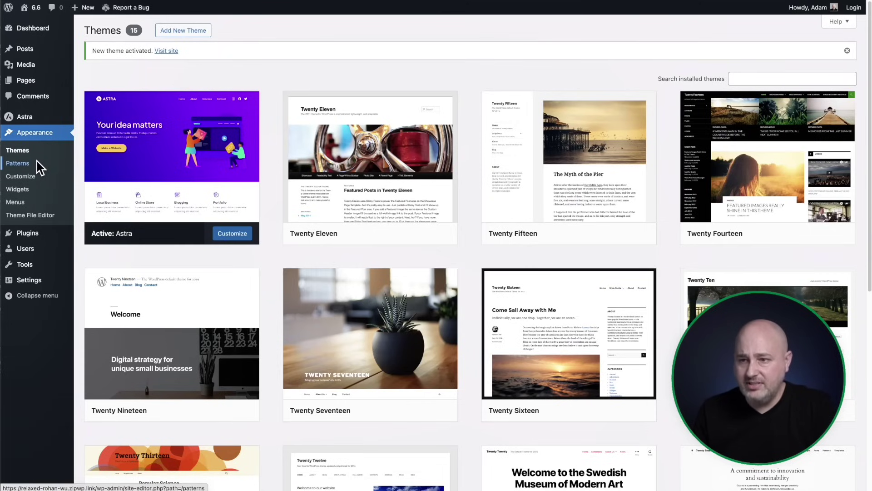
- Check the empty All patterns list under Appearance > Patterns, then go to the Dashboard
left_click(30, 162)
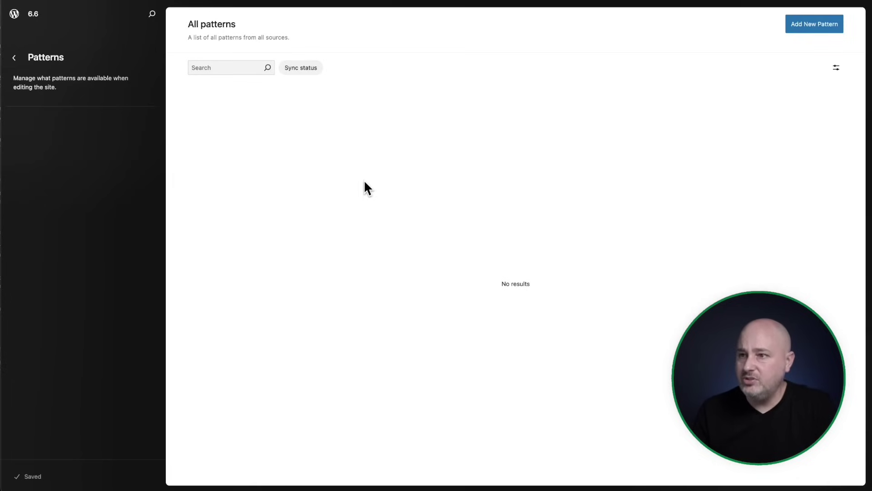
left_click(14, 15)
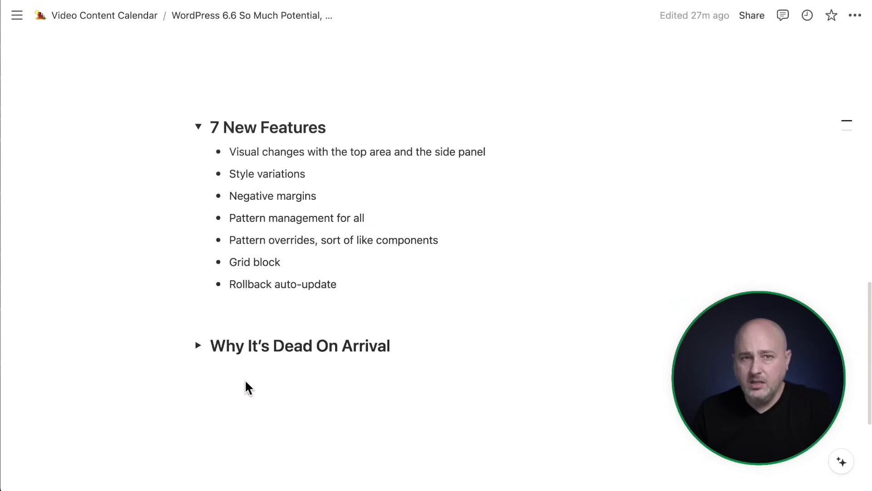
- Draw a red annotation arrow to point something out on screen
mouse_move(244, 383)
left_mouse_down()
mouse_move(252, 293)
mouse_move(244, 254)
mouse_move(417, 253)
left_mouse_up()
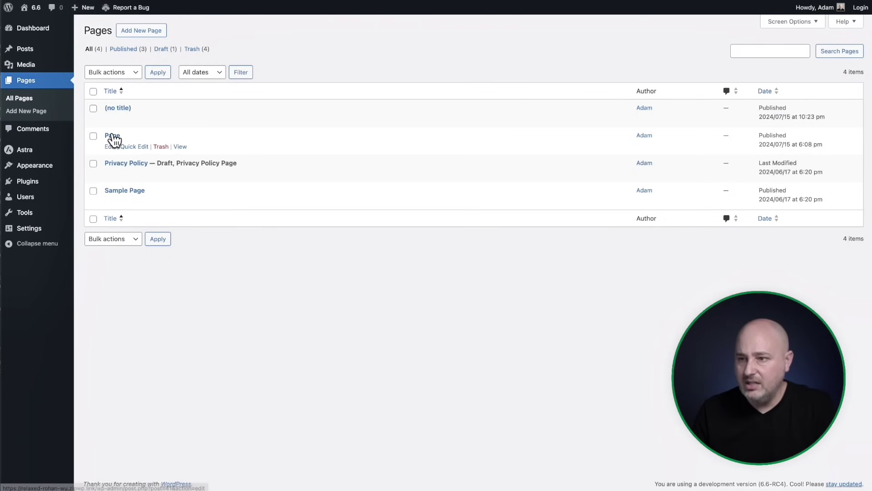
- Open the page titled Page, select its full-width top Group, and show List View
left_click(112, 136)
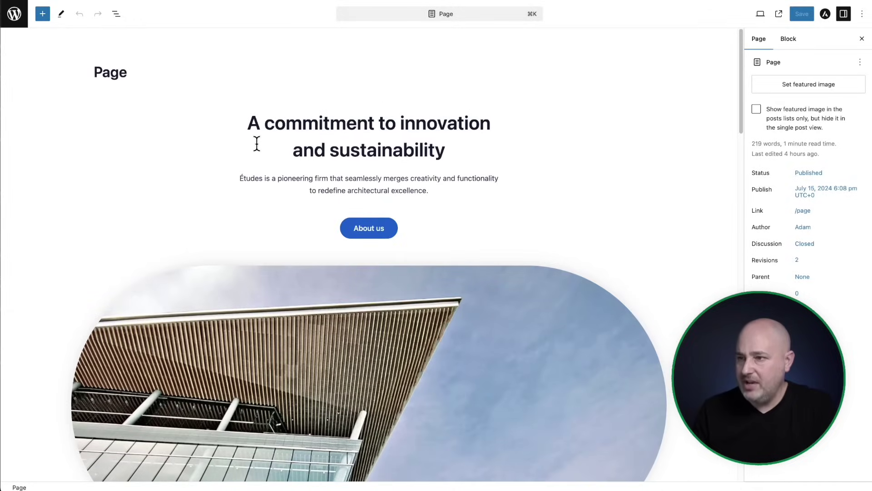
left_click(154, 148)
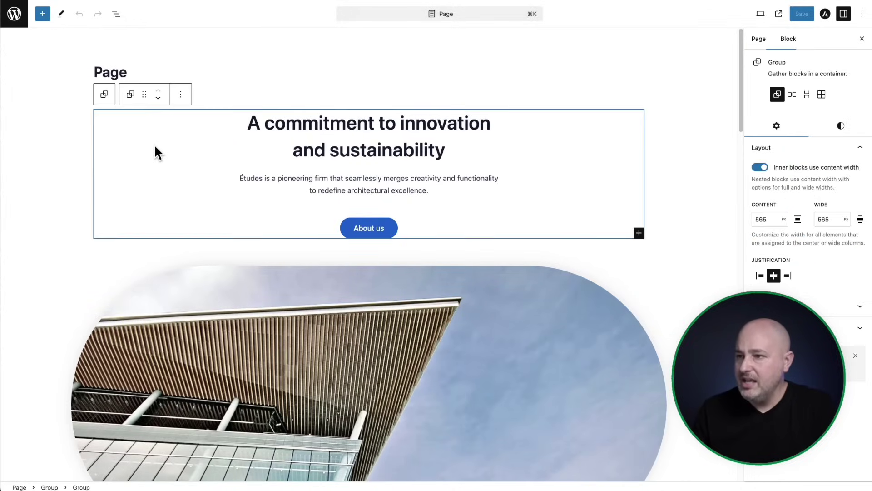
left_click(55, 132)
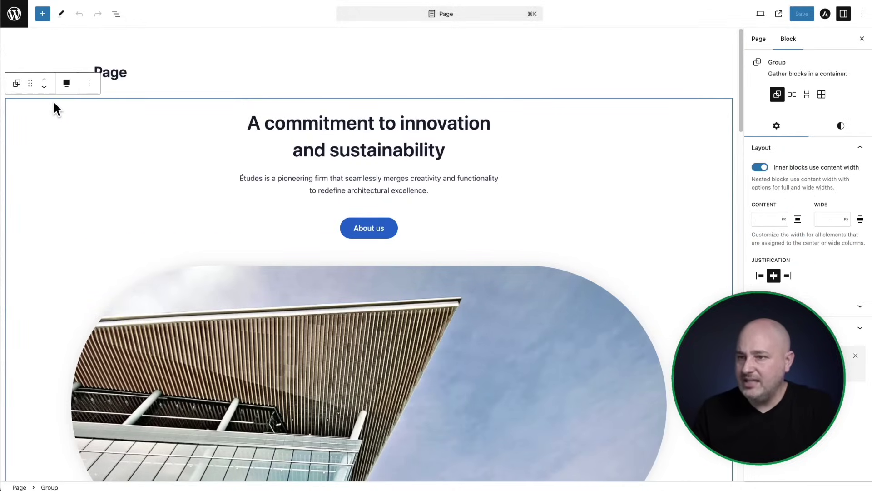
left_click(115, 14)
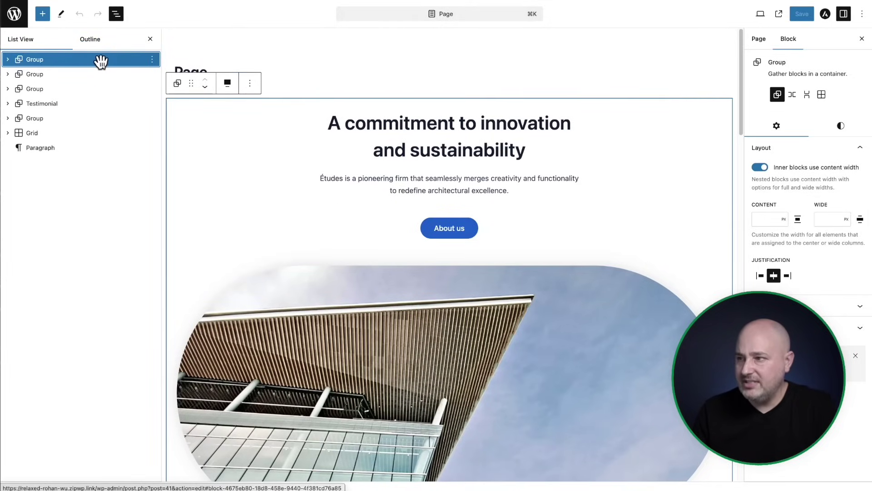
- Turn the top Group into a synced pattern named DOA in the Blog category
left_click(250, 85)
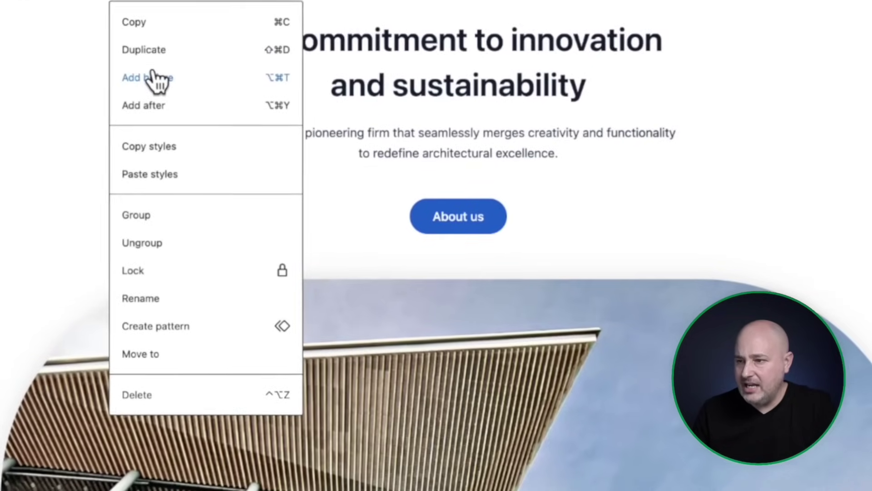
left_click(146, 328)
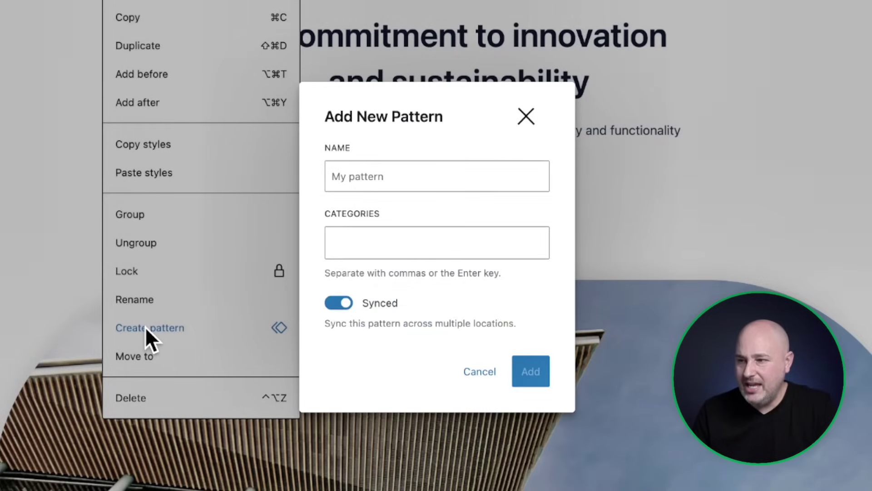
left_click(394, 182)
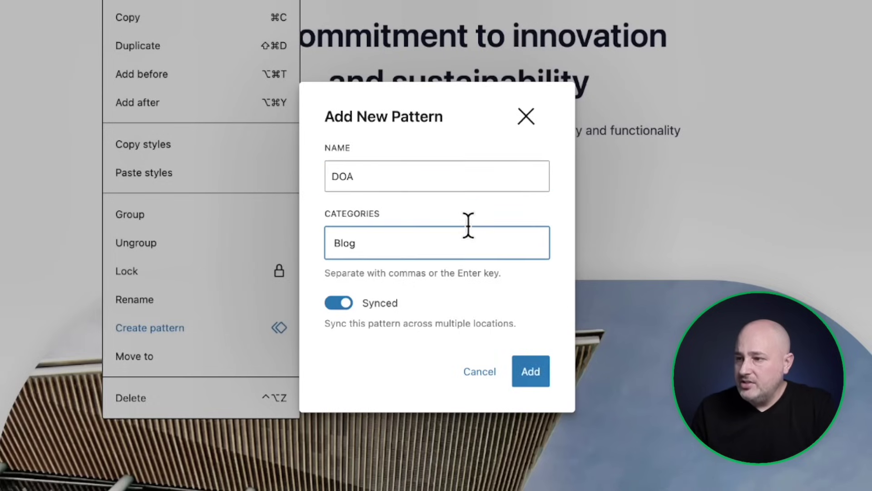
left_click(400, 209)
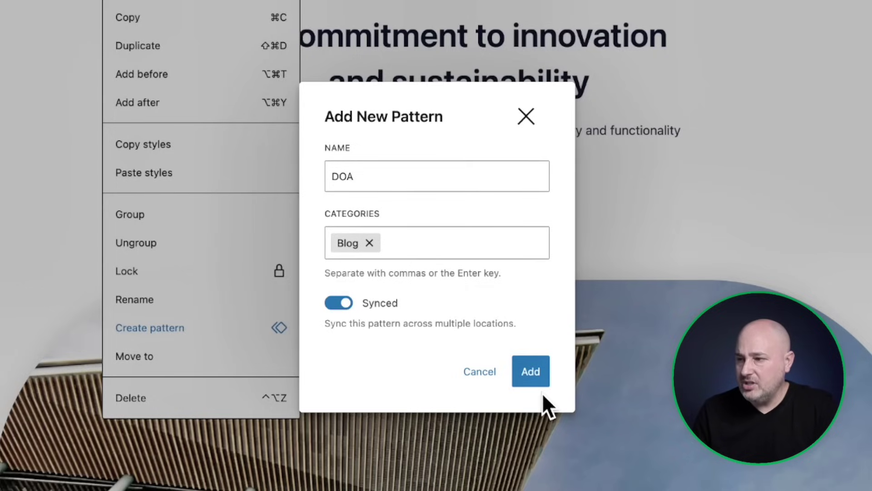
left_click(536, 378)
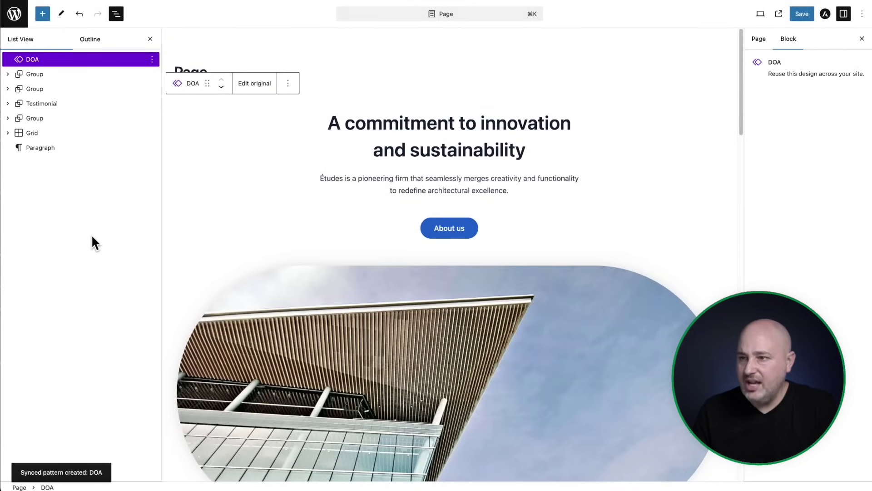
- Select the DOA pattern block and open the original pattern for editing
left_click(382, 71)
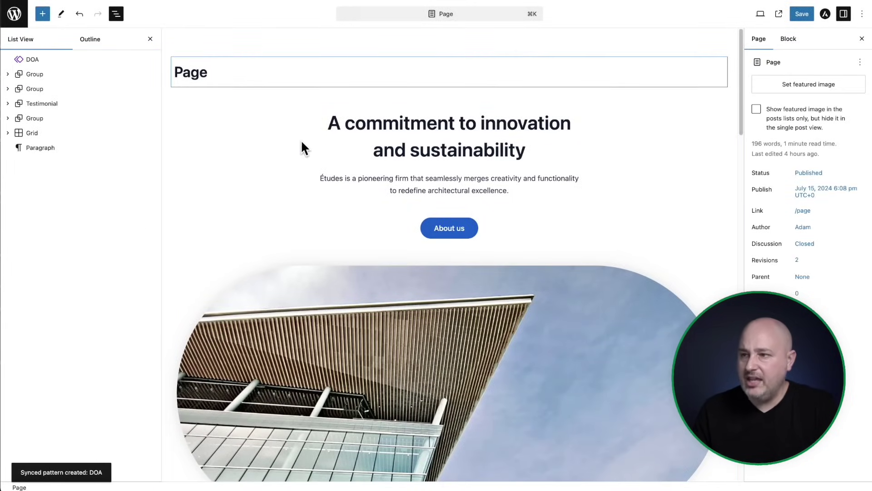
left_click(264, 157)
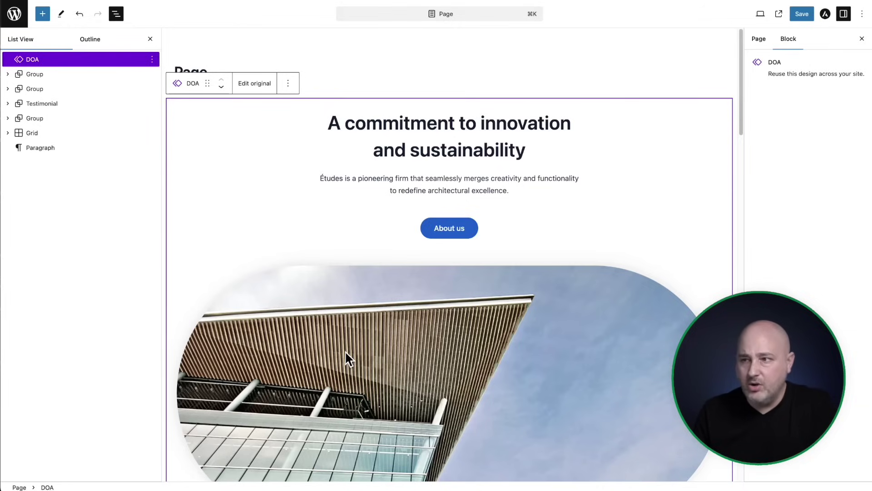
left_click(255, 87)
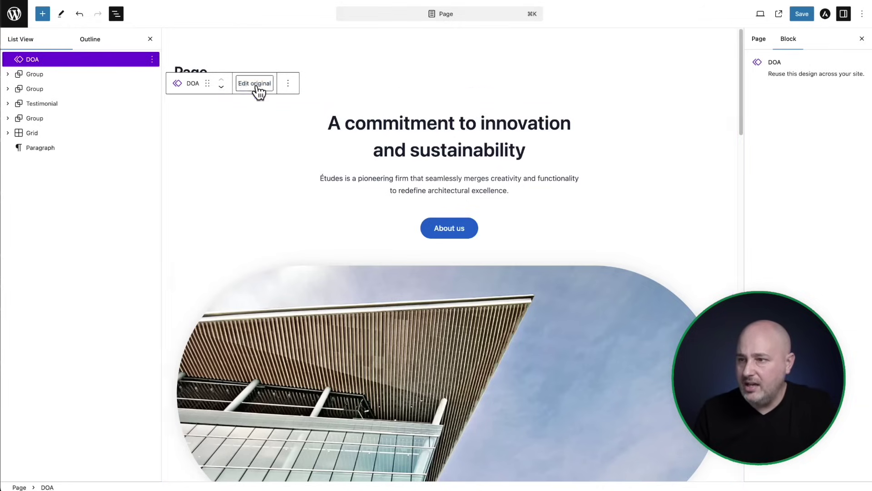
- Enable overrides on the pattern's image under the name Image and save the pattern
left_click(415, 227)
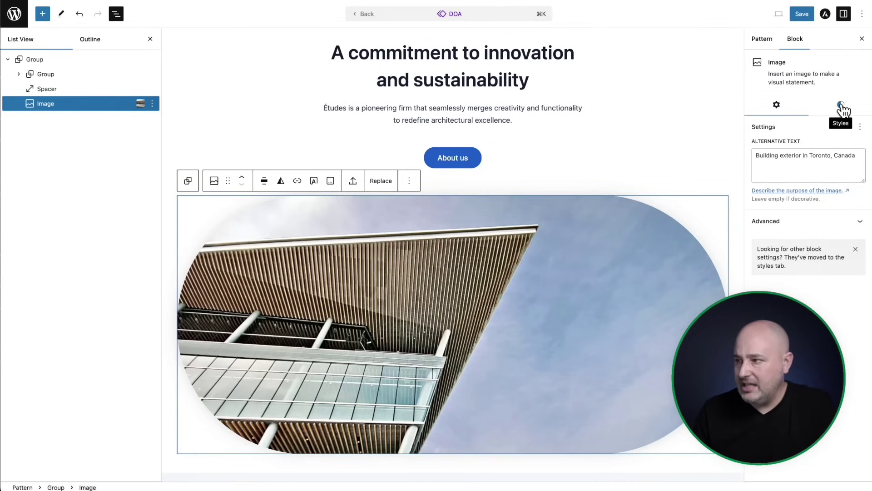
left_click(821, 221)
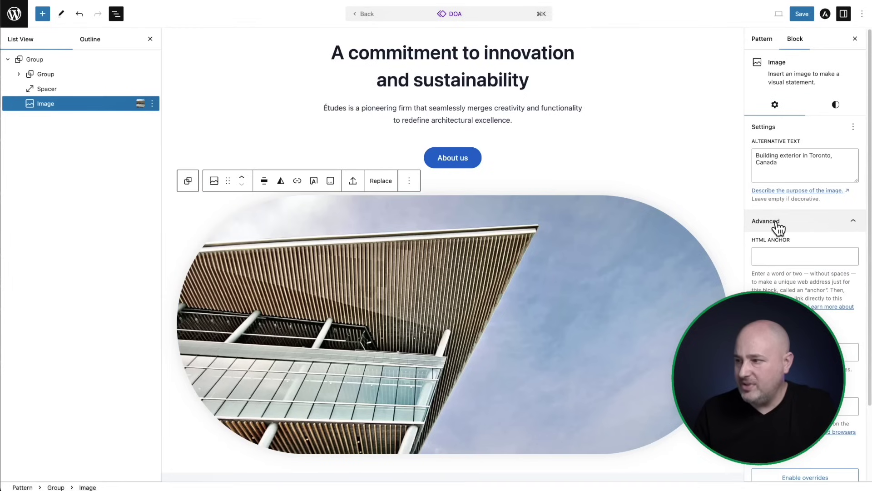
scroll(787, 268, "down", 3)
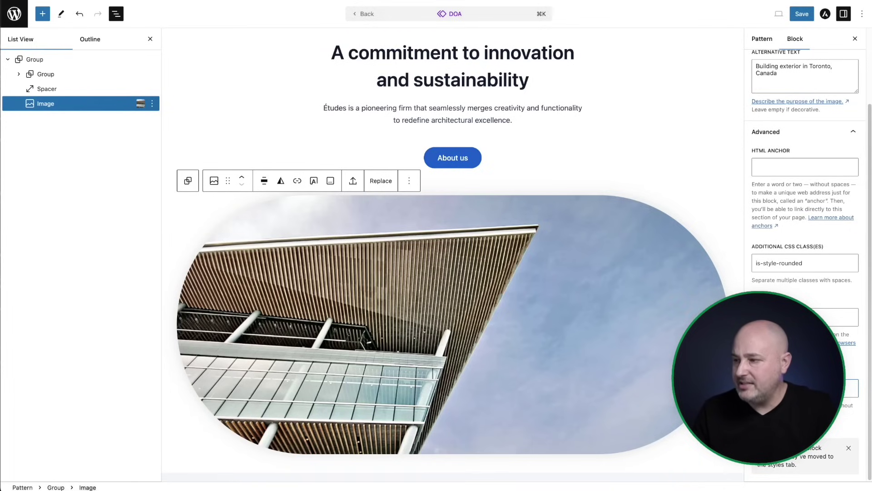
left_click(804, 388)
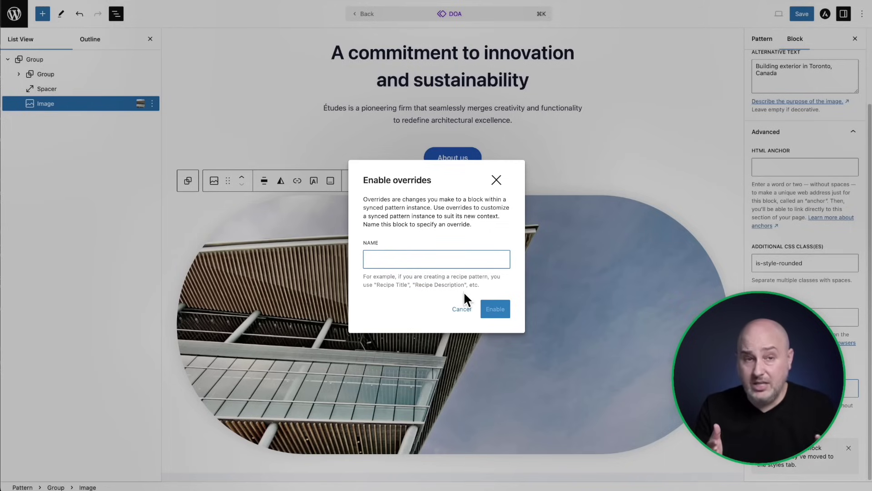
type("Image")
left_click(499, 313)
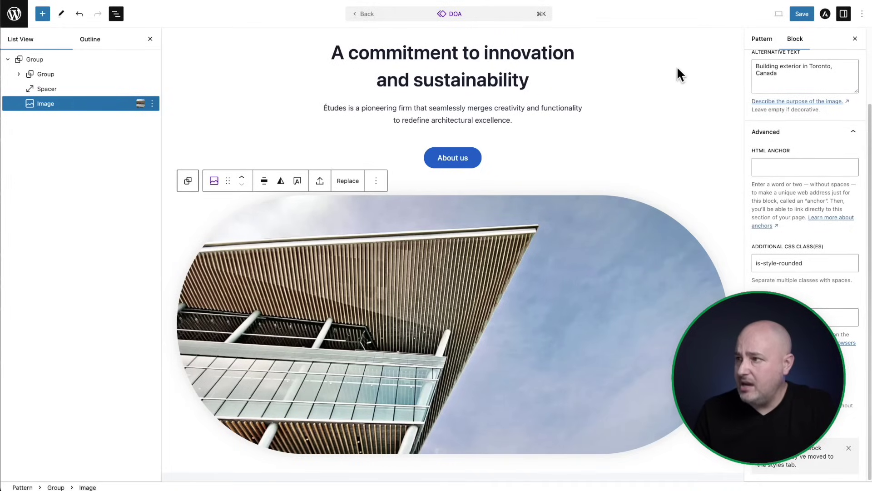
left_click(801, 14)
left_click(800, 20)
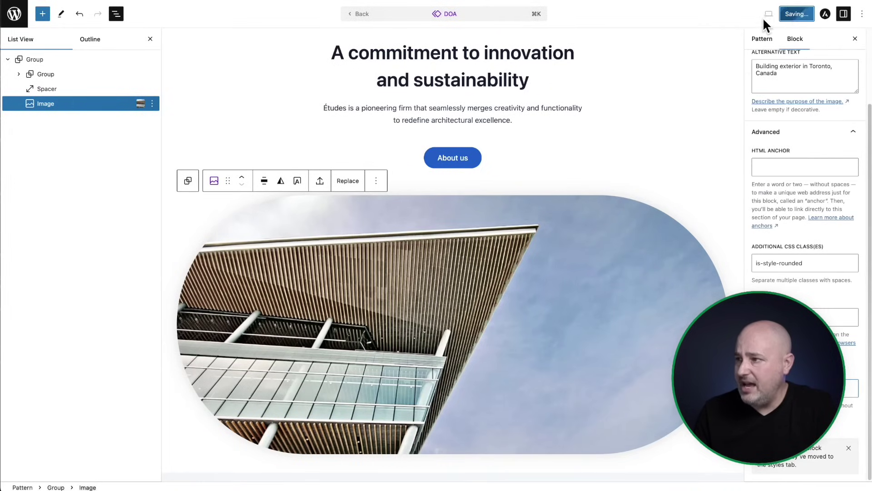
- Return to Page, inspect the DOA block and its image, then exit to the Pages list
left_click(365, 15)
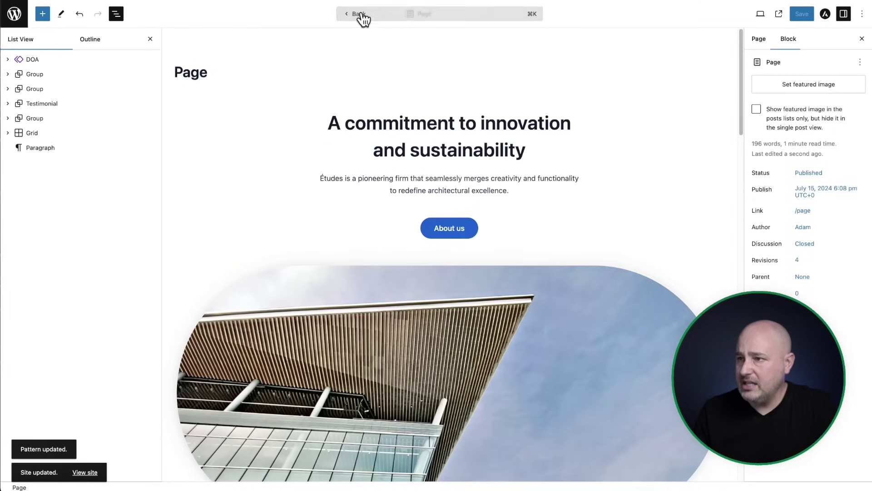
scroll(392, 322, "down", 3)
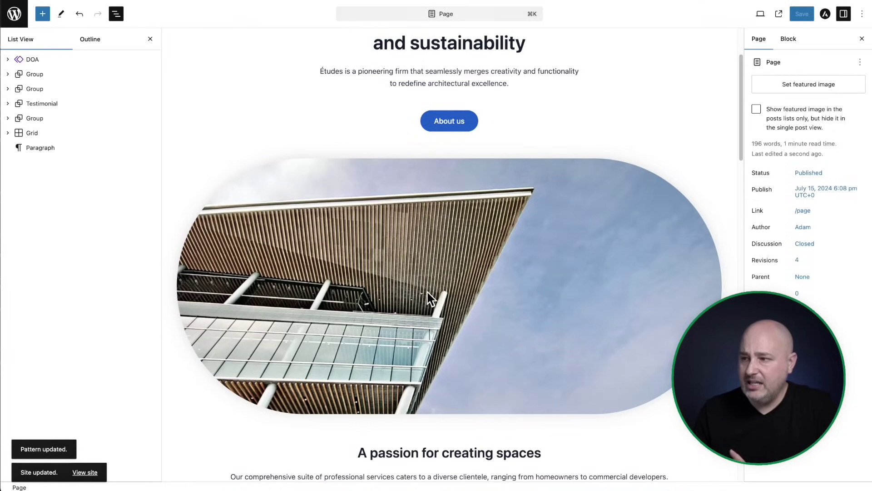
left_click(428, 292)
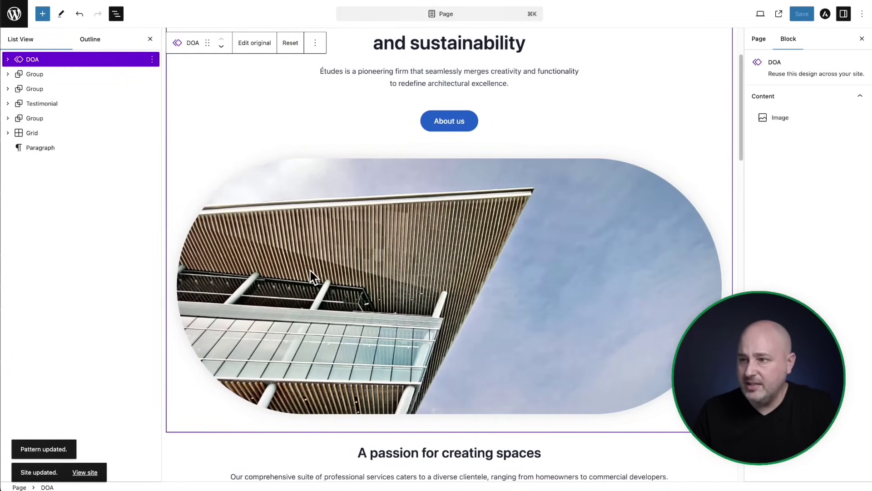
scroll(310, 270, "up", 3)
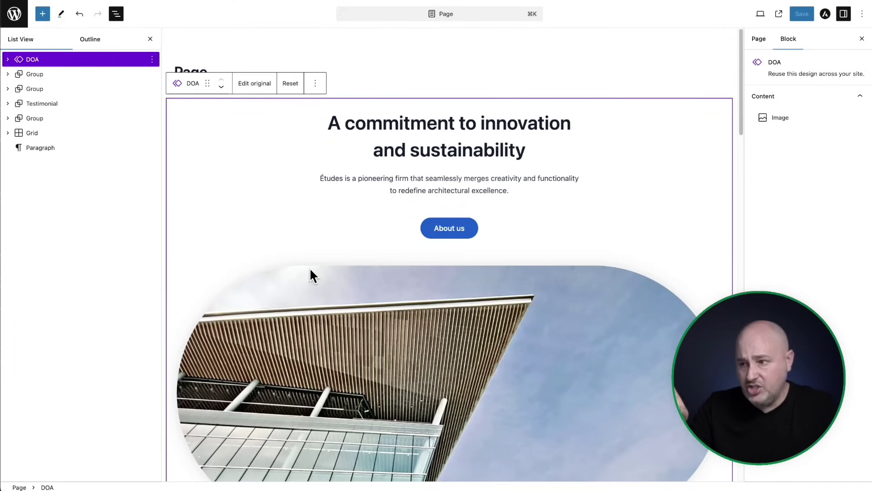
left_click(344, 319)
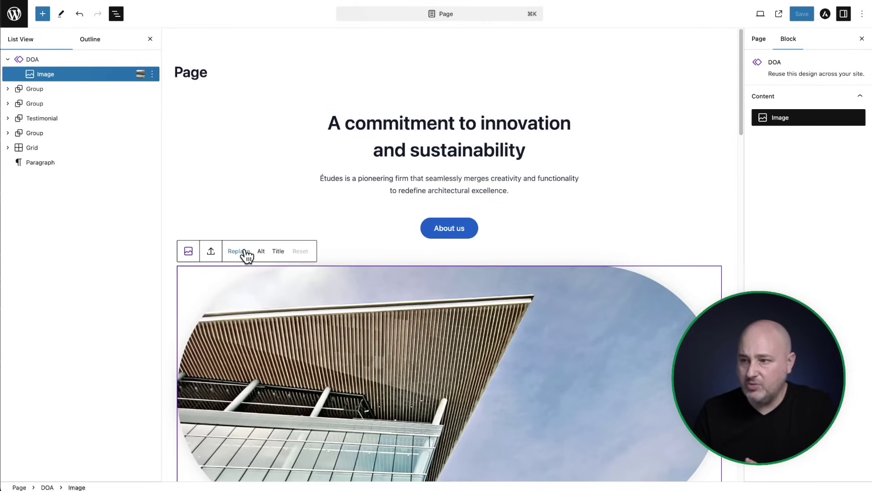
left_click(385, 182)
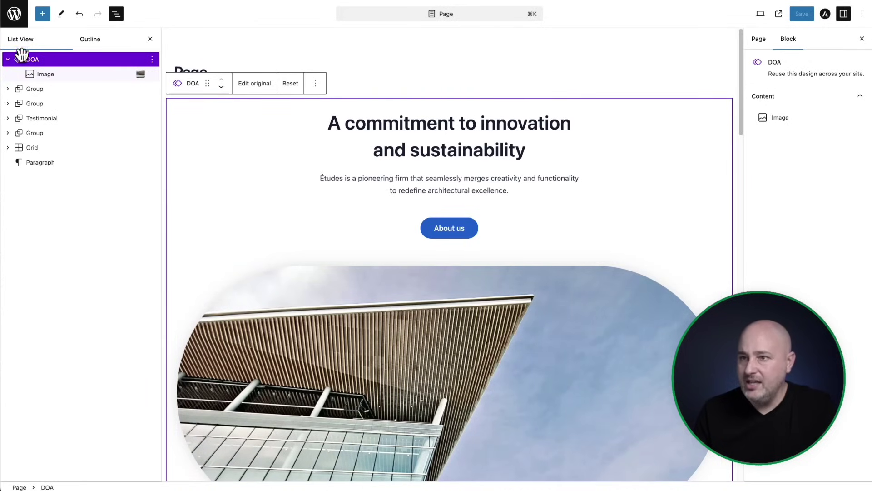
left_click(14, 13)
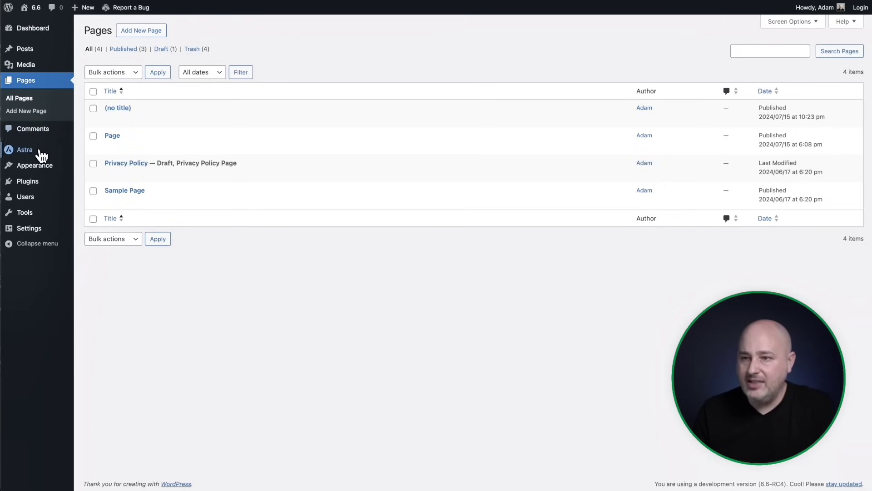
- Leave the All patterns library showing the synced DOA pattern and return to the Dashboard
mouse_move(42, 168)
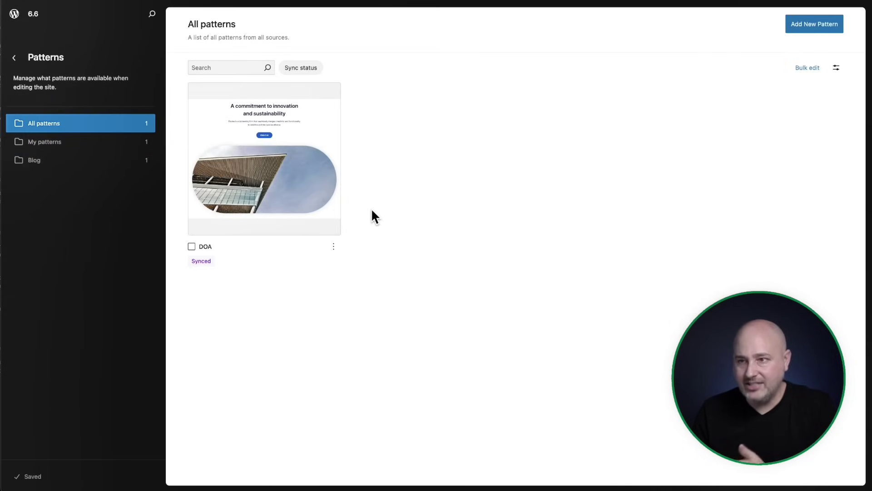
left_click(15, 17)
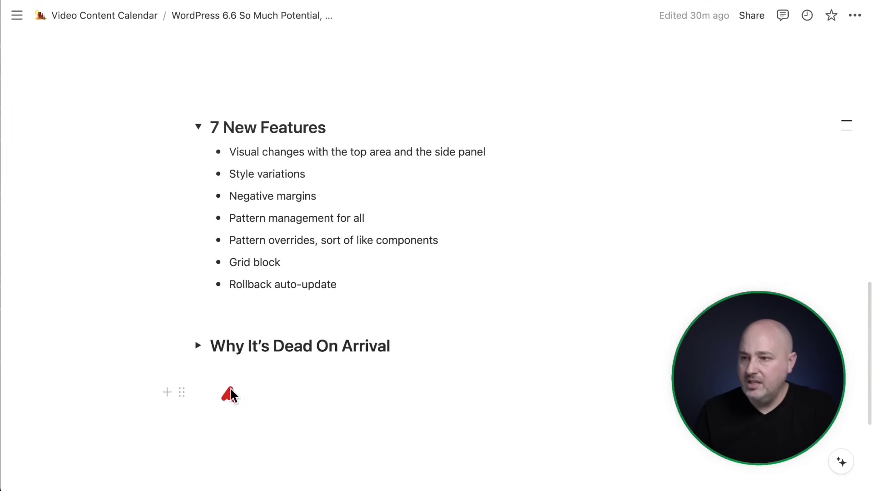
left_click_drag(230, 397, 259, 269)
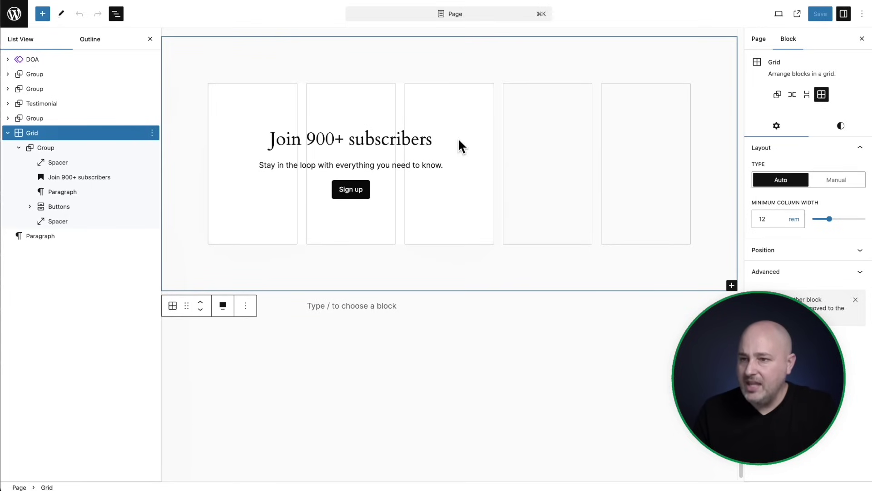
- Stretch the subscribers Group across four grid columns, then shrink it back to three
left_click(75, 144)
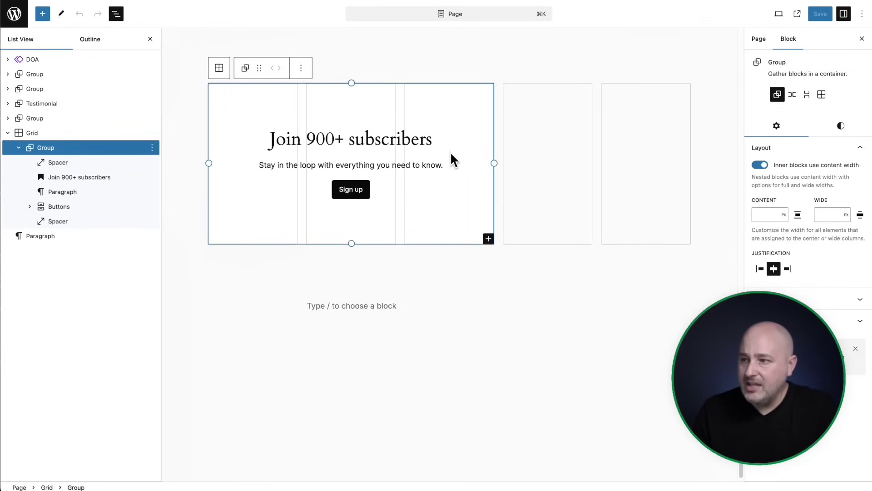
left_click_drag(492, 165, 583, 167)
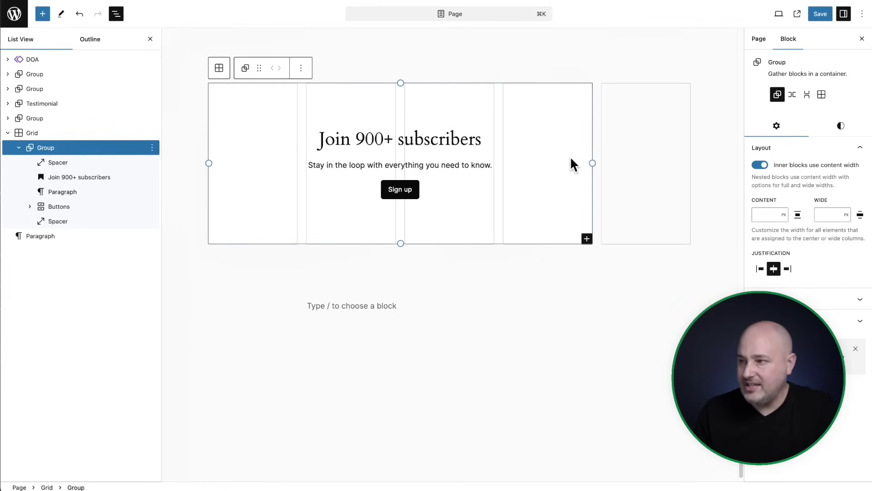
left_click_drag(592, 163, 484, 159)
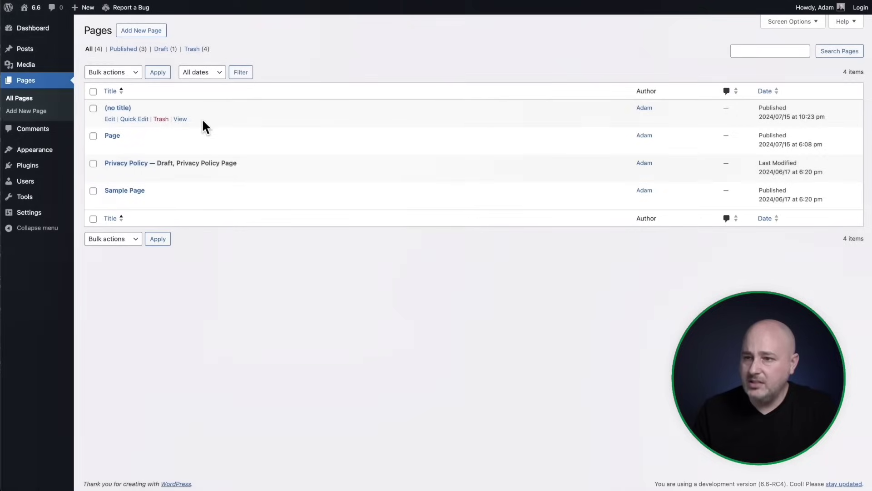
- Turn on auto-updates for WordPress Beta Tester in the Installed Plugins list
mouse_move(59, 166)
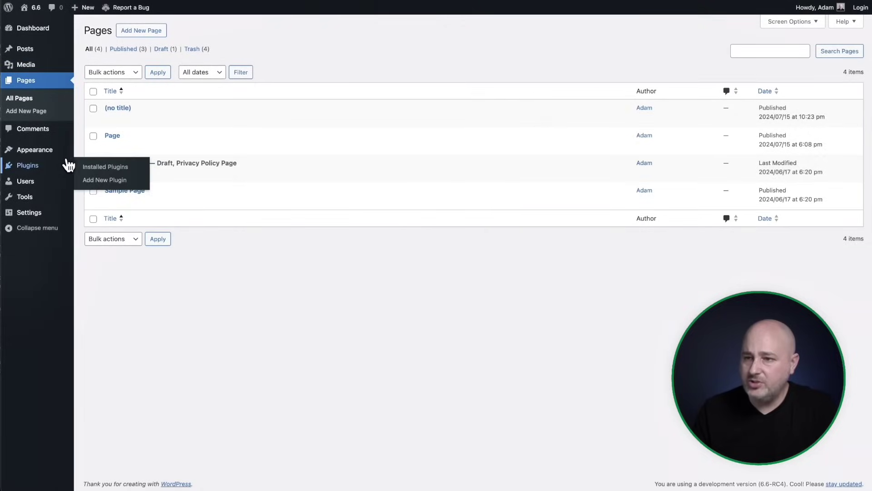
left_click(91, 168)
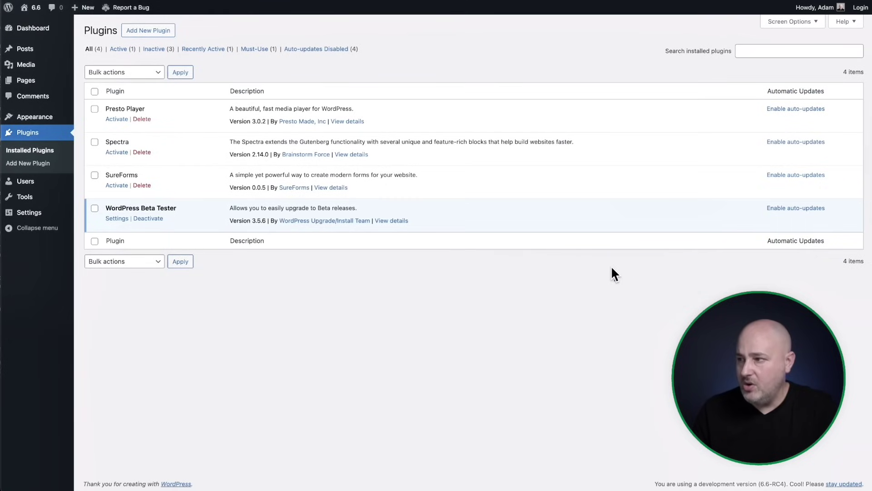
mouse_move(631, 237)
left_mouse_down()
mouse_move(734, 96)
mouse_move(761, 92)
mouse_move(762, 208)
left_mouse_up()
left_click(777, 207)
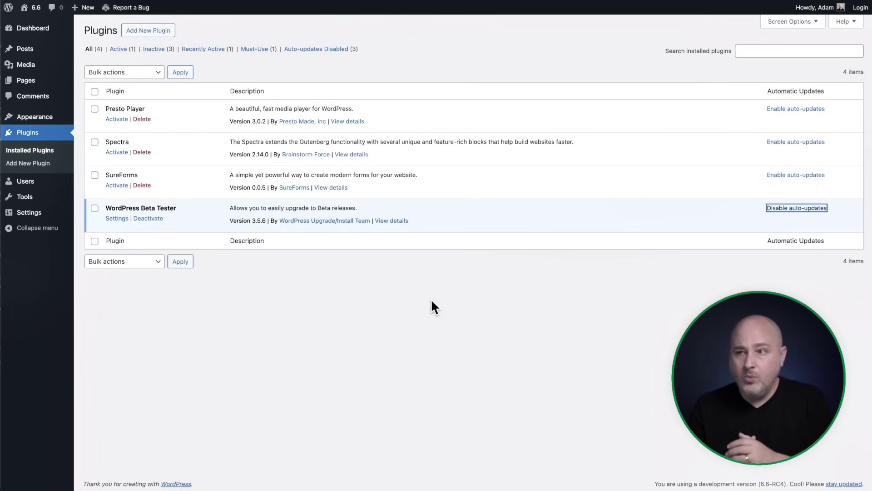
left_click(496, 293)
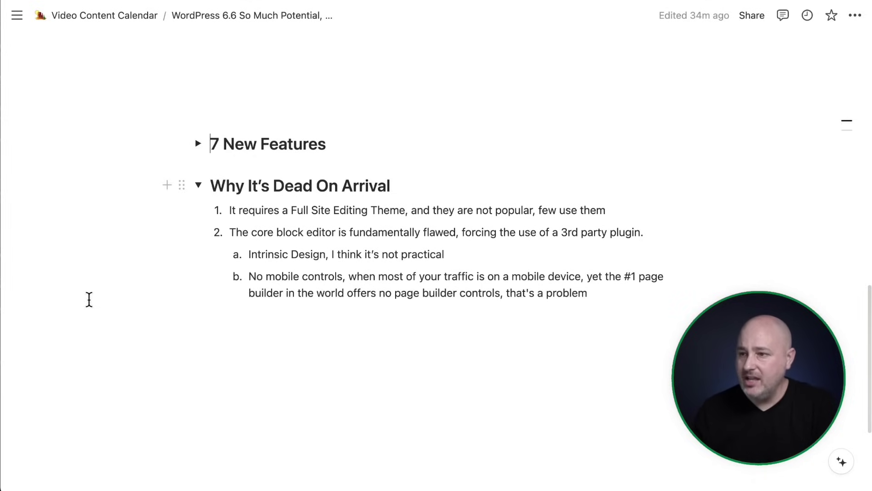
mouse_move(263, 345)
left_mouse_down()
mouse_move(245, 250)
mouse_move(229, 230)
mouse_move(381, 223)
left_mouse_up()
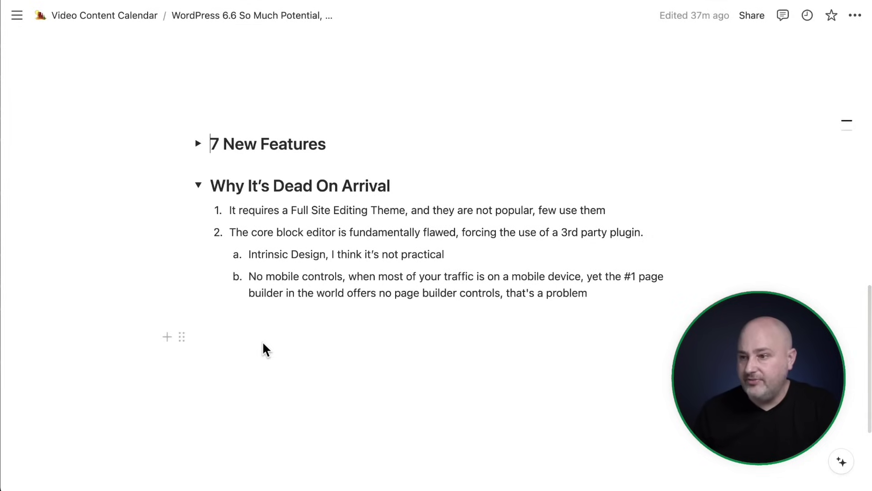
left_click_drag(274, 343, 258, 266)
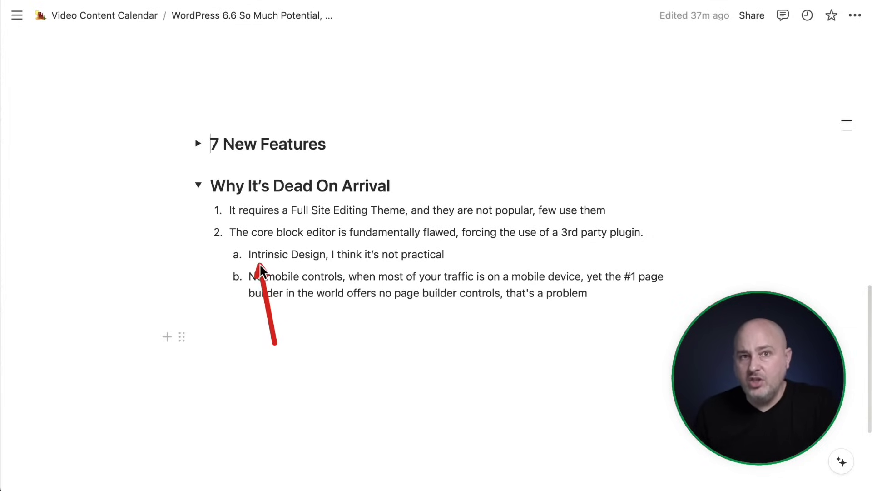
left_click_drag(260, 263, 302, 264)
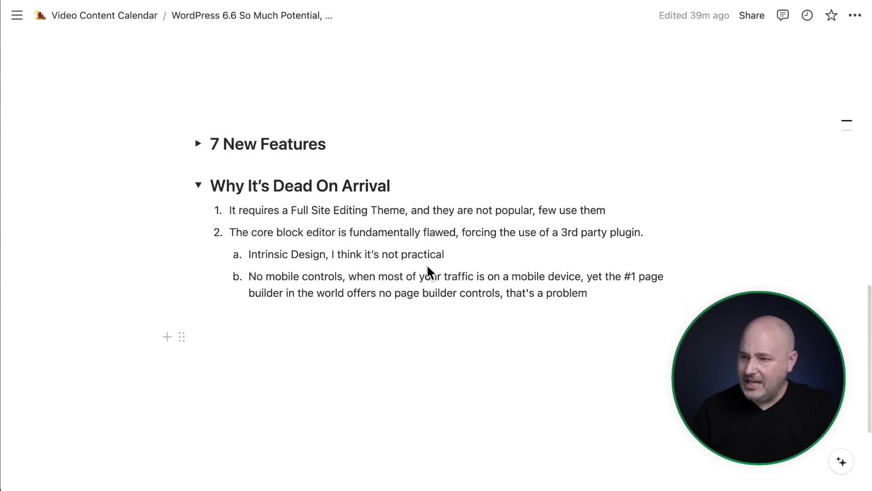
mouse_move(255, 296)
left_mouse_down()
mouse_move(306, 284)
mouse_move(461, 305)
mouse_move(549, 284)
mouse_move(340, 320)
mouse_move(267, 309)
mouse_move(488, 304)
mouse_move(289, 310)
left_mouse_up()
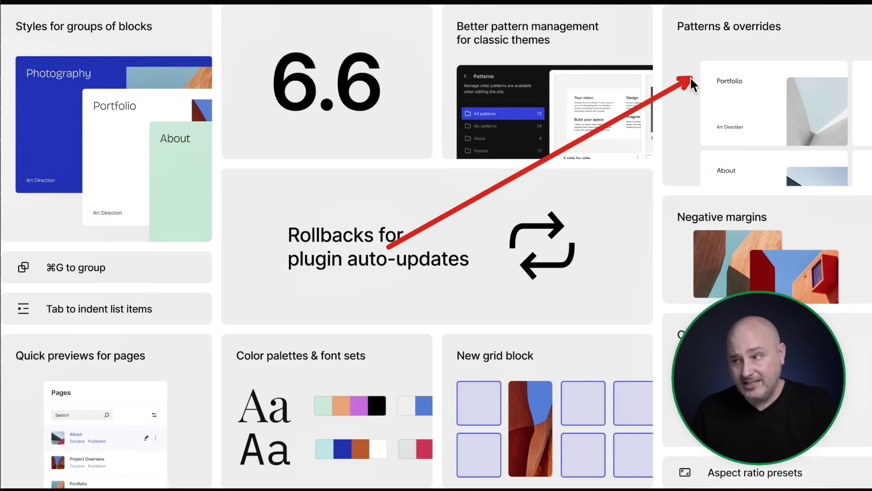
- Move the red arrow past Negative margins until it points at the New grid block tile
mouse_move(690, 77)
left_mouse_down()
mouse_move(653, 163)
mouse_move(664, 230)
mouse_move(670, 218)
left_mouse_up()
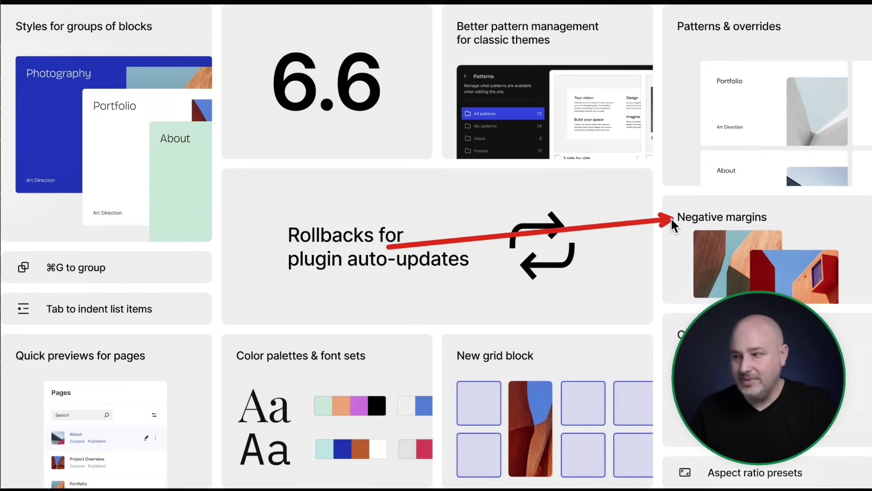
mouse_move(671, 217)
left_mouse_down()
mouse_move(503, 269)
mouse_move(445, 321)
mouse_move(460, 336)
mouse_move(502, 337)
mouse_move(489, 337)
left_mouse_up()
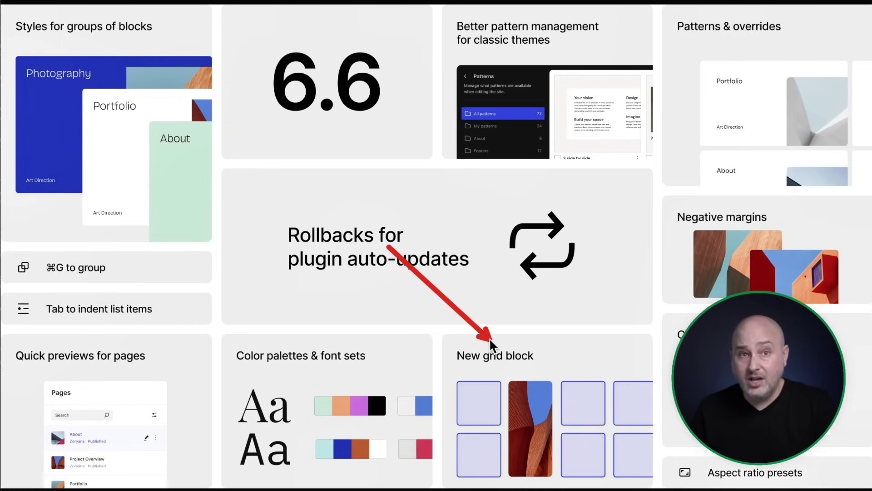
- Nudge the red arrow to aim at the start of the New grid block tile
left_click_drag(489, 337, 465, 342)
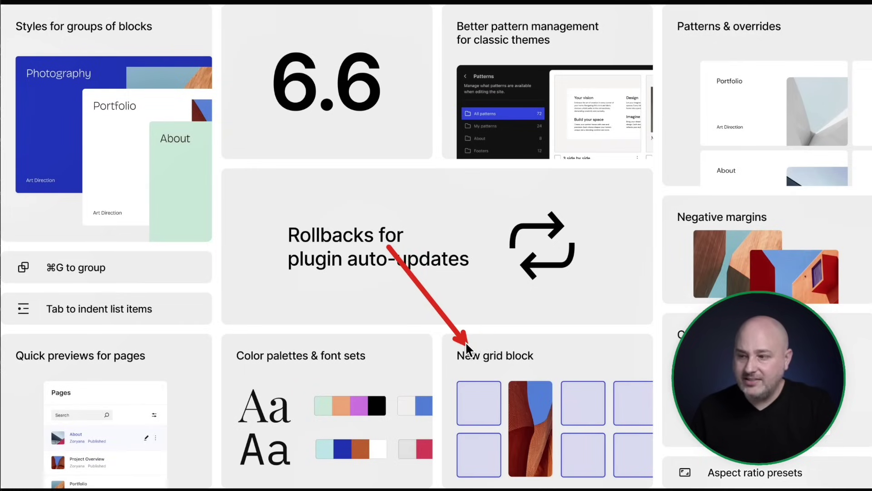